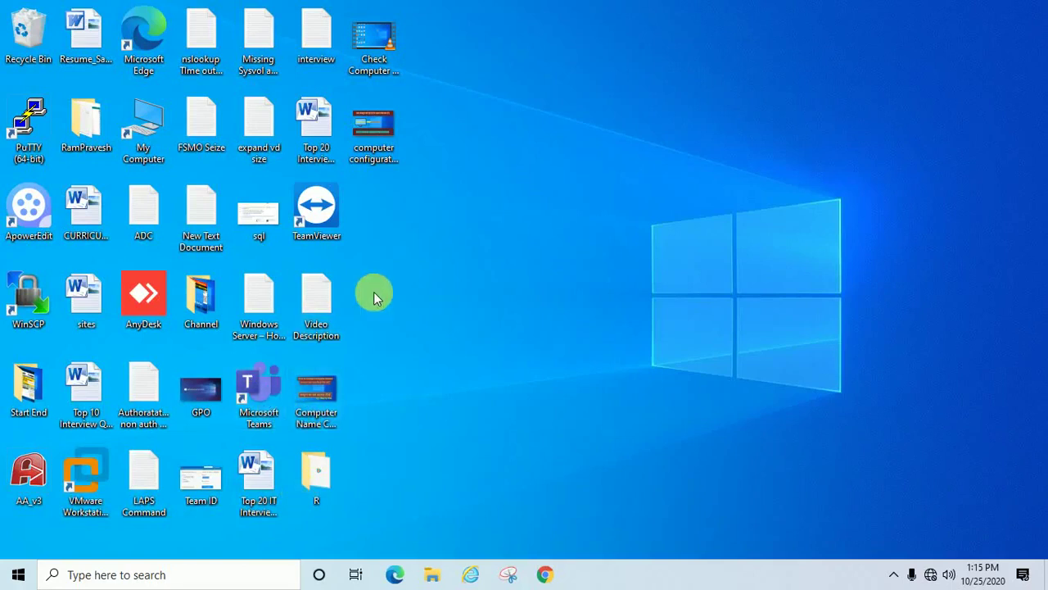
# Refresh the desktop several times from its right-click menu
pyautogui.rightClick(516, 178)
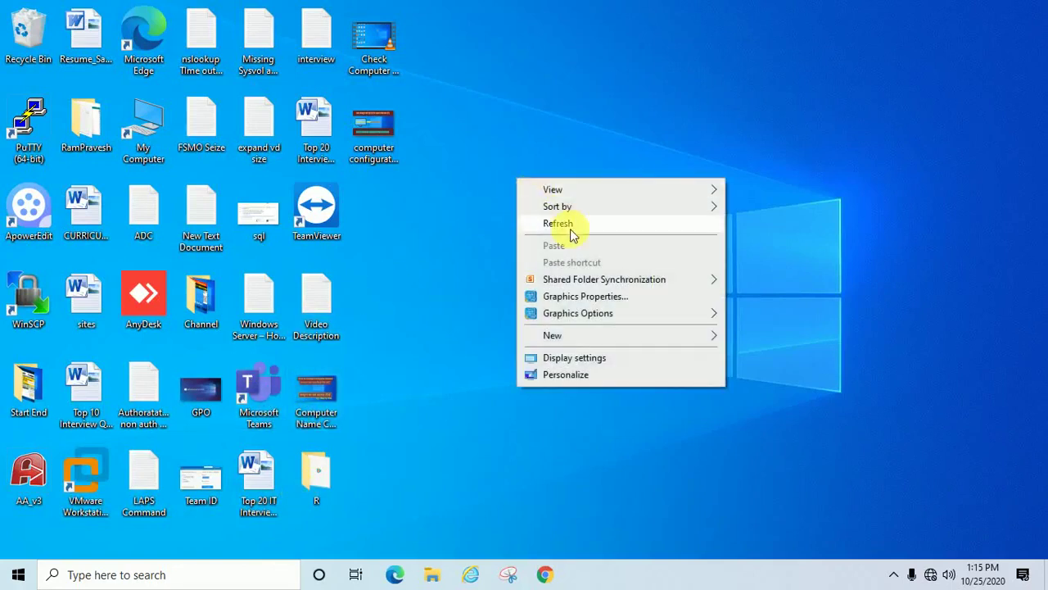
pyautogui.click(570, 228)
pyautogui.rightClick(544, 152)
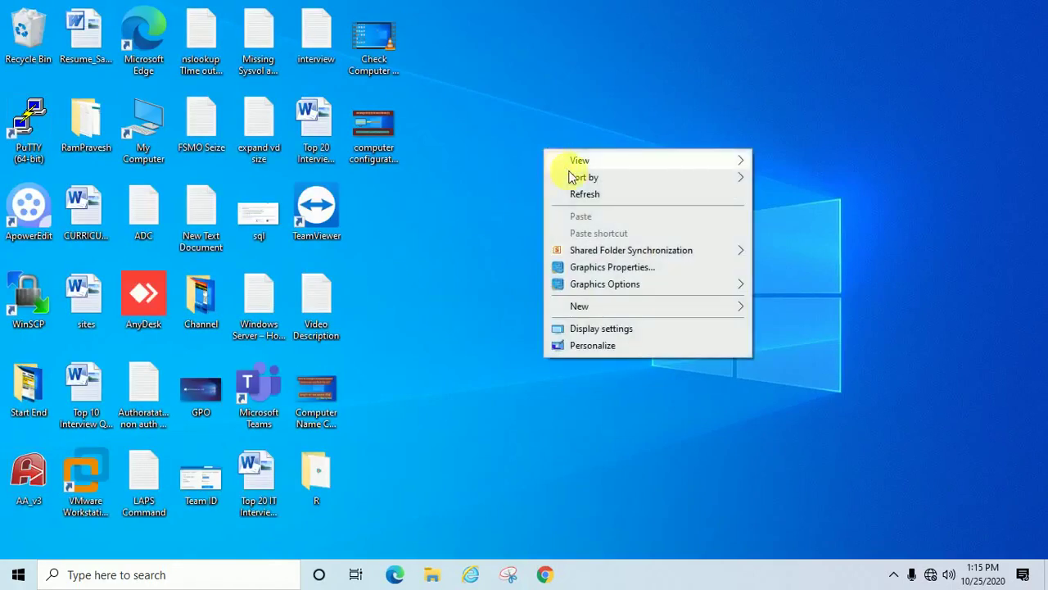
pyautogui.click(580, 195)
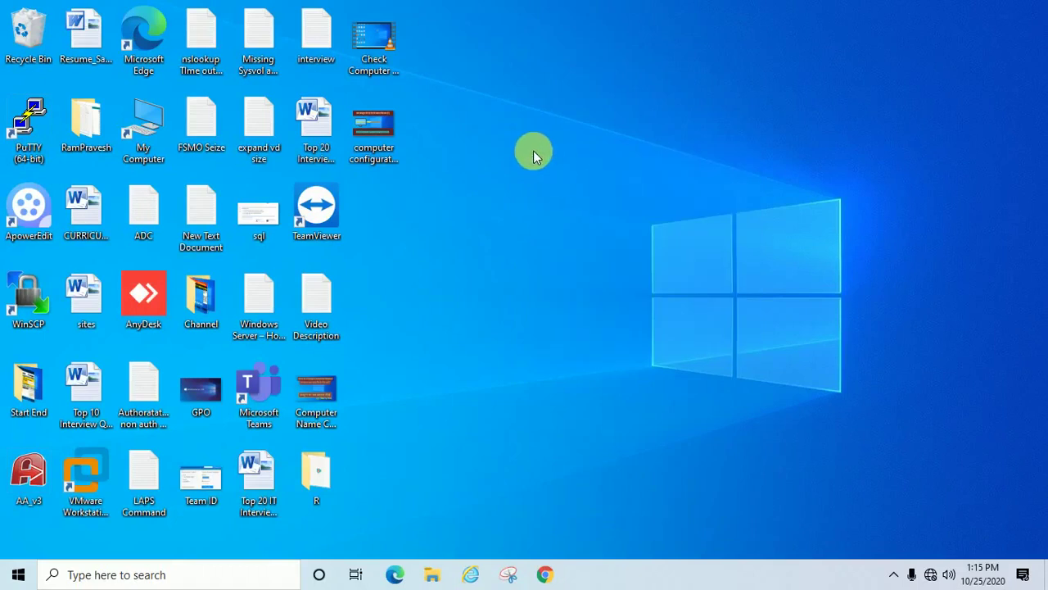
pyautogui.rightClick(533, 150)
pyautogui.click(560, 194)
pyautogui.rightClick(501, 130)
pyautogui.click(541, 175)
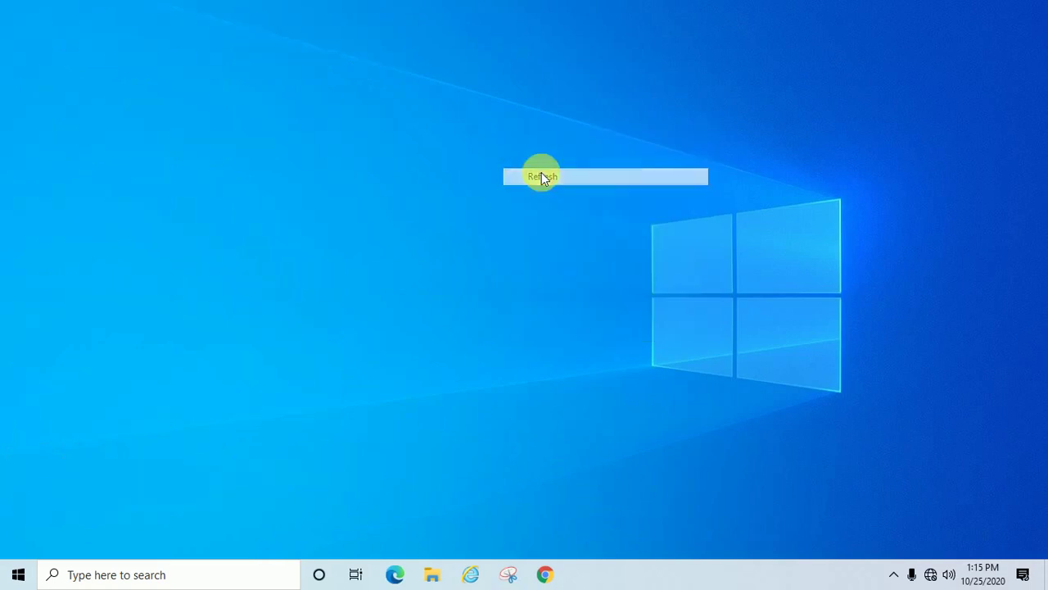
pyautogui.rightClick(504, 130)
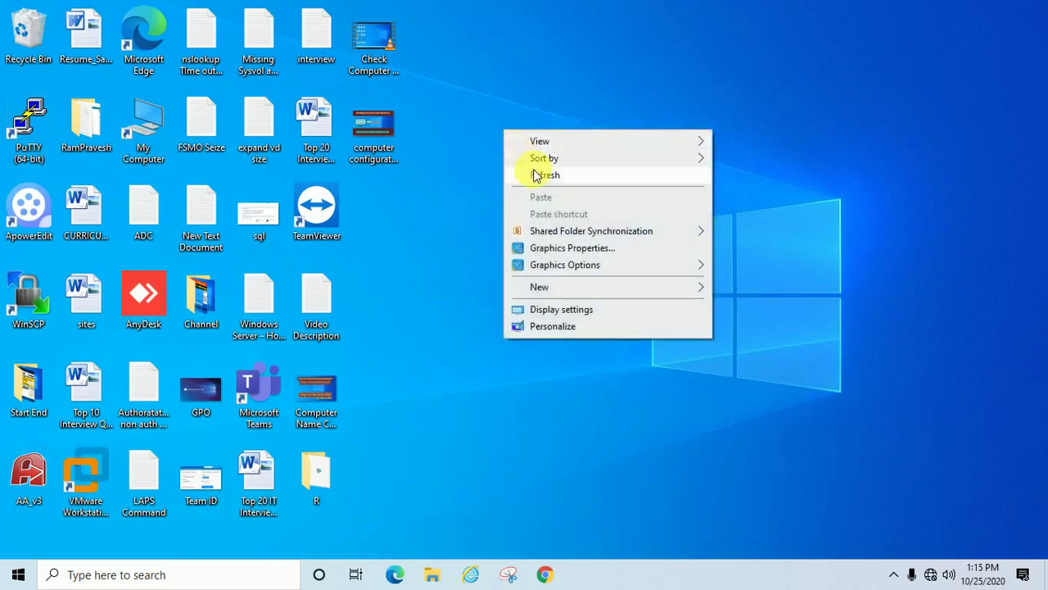
pyautogui.click(543, 175)
pyautogui.rightClick(516, 116)
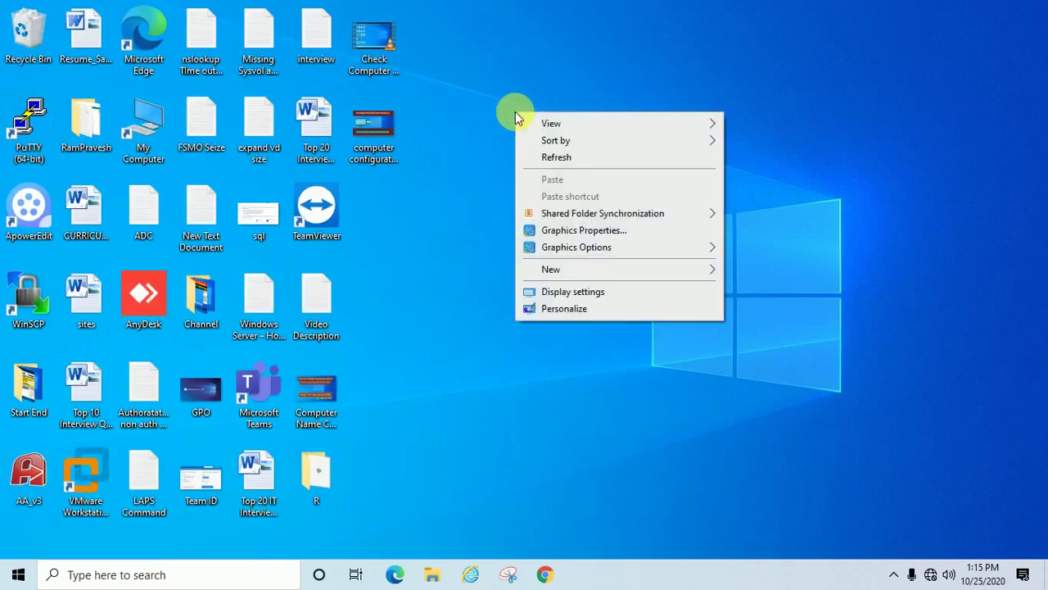
pyautogui.click(540, 157)
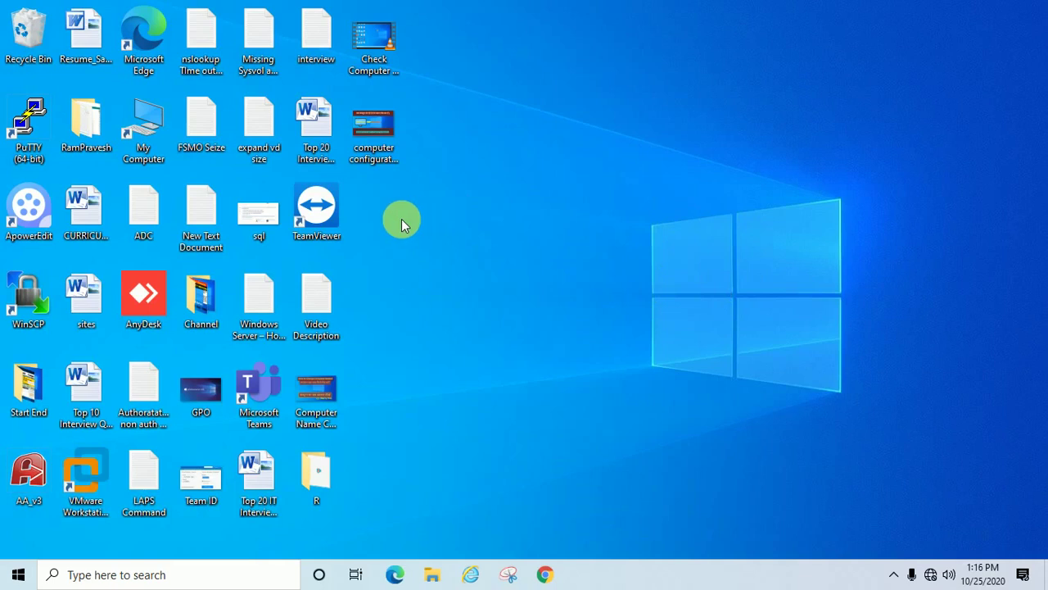
# Run appwiz.cpl from the Run dialog to list installed programs in Programs and Features
pyautogui.press('super+r')
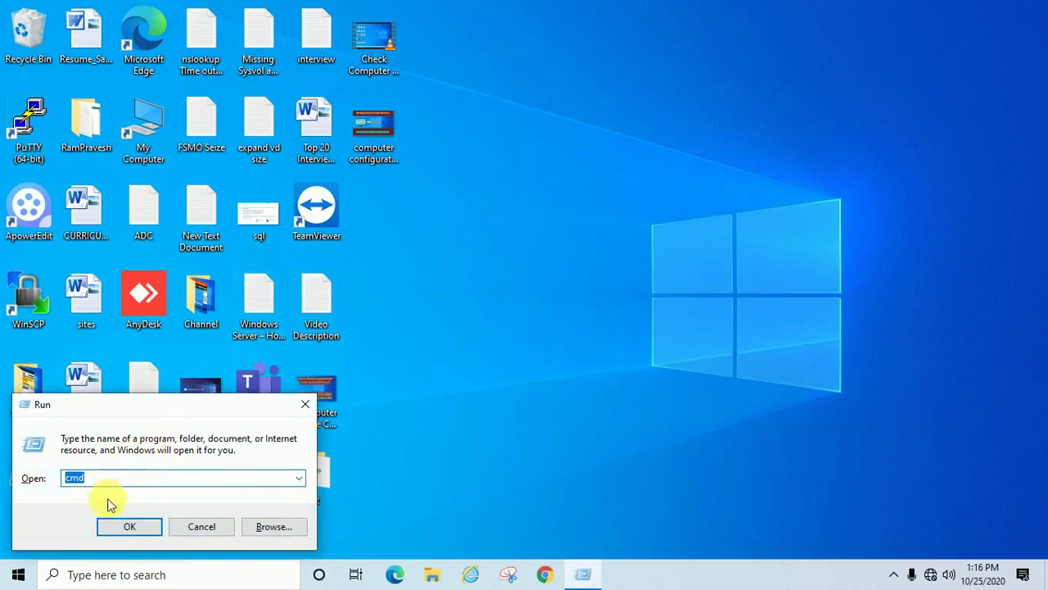
pyautogui.click(106, 574)
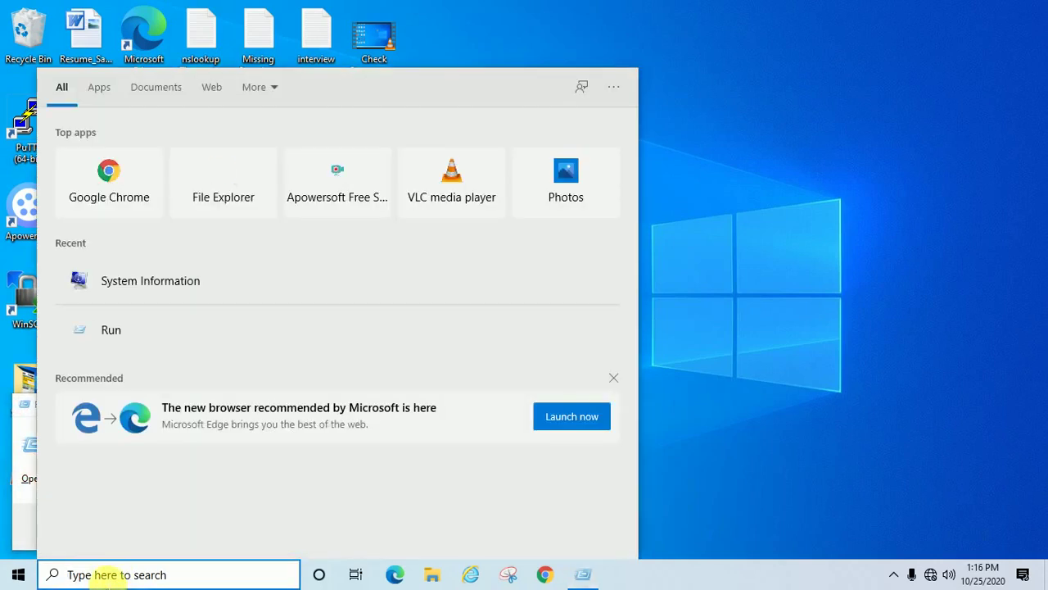
pyautogui.write('run')
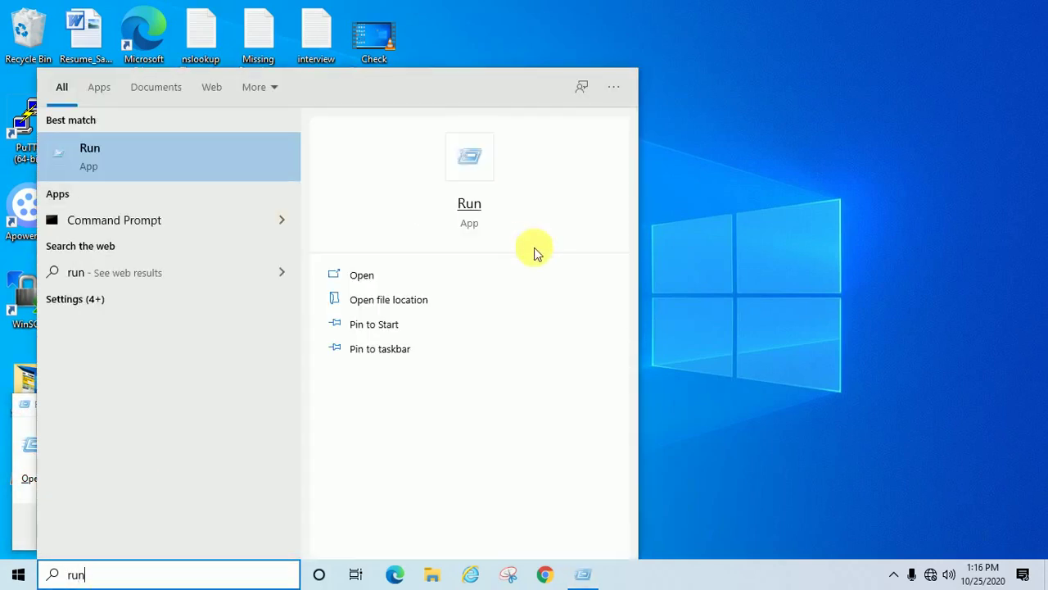
pyautogui.click(466, 171)
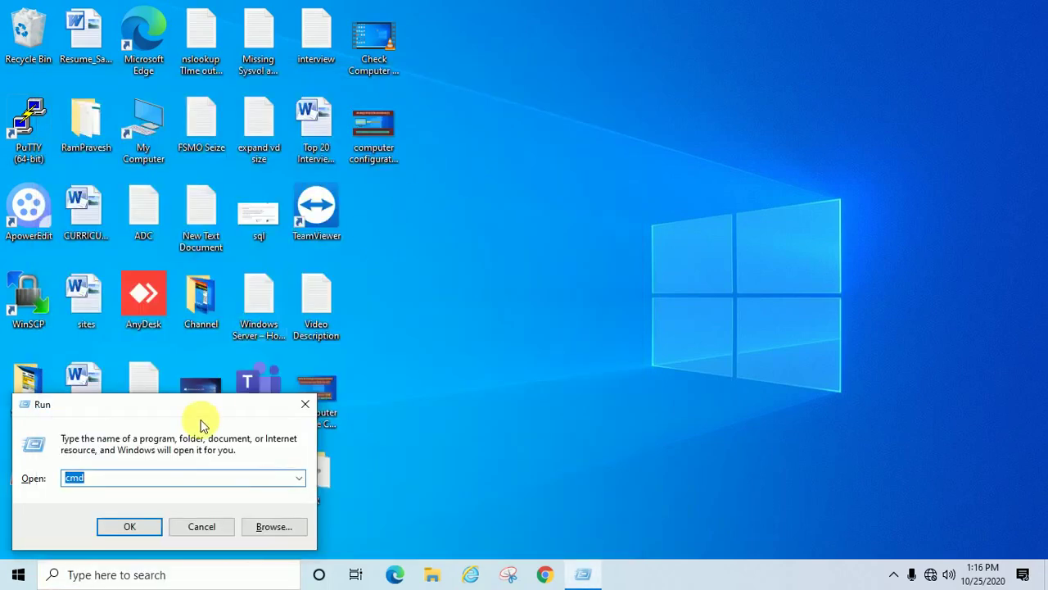
pyautogui.write('ap')
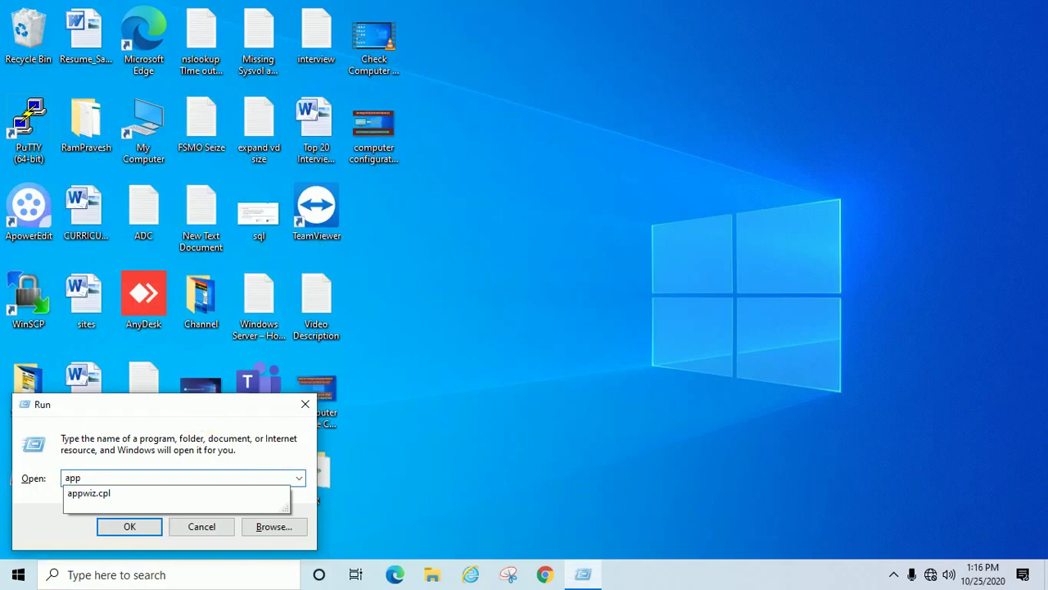
pyautogui.write('p')
pyautogui.press('Down')
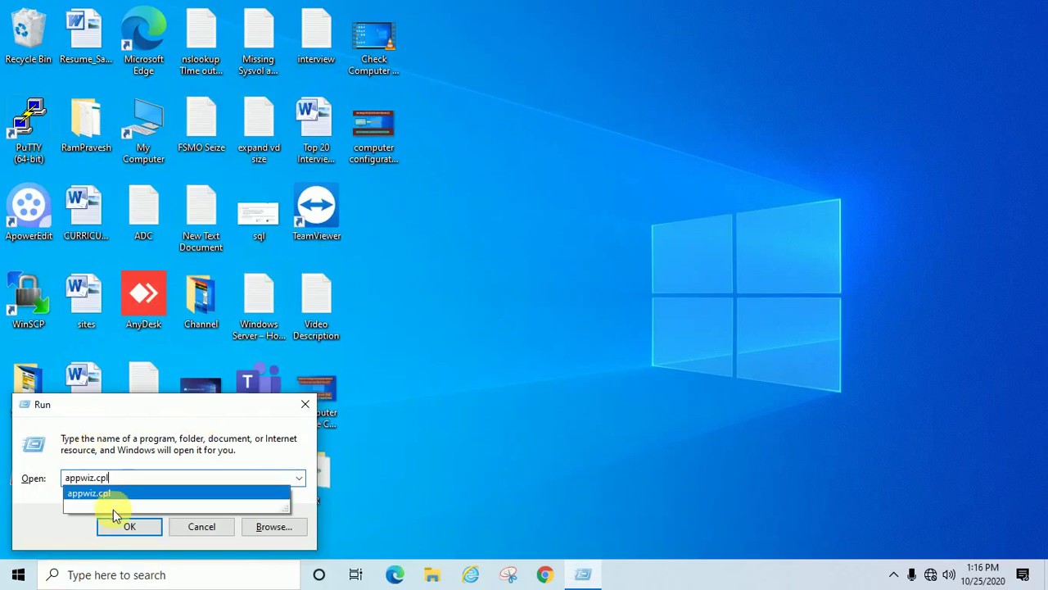
pyautogui.click(127, 527)
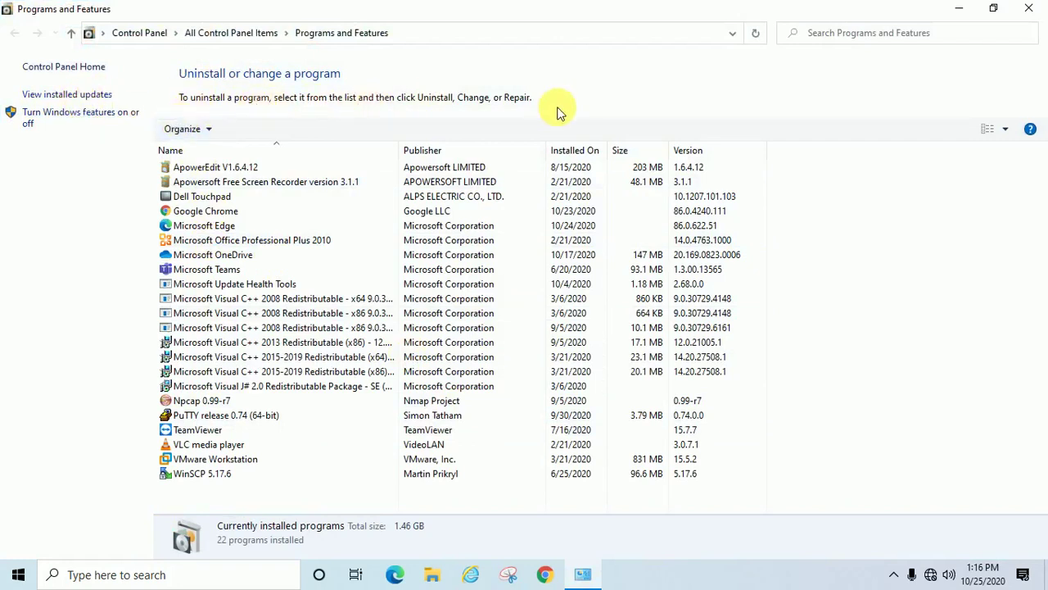
# Close Programs and Features and run 'control' to show All Control Panel Items as large icons
pyautogui.click(1029, 8)
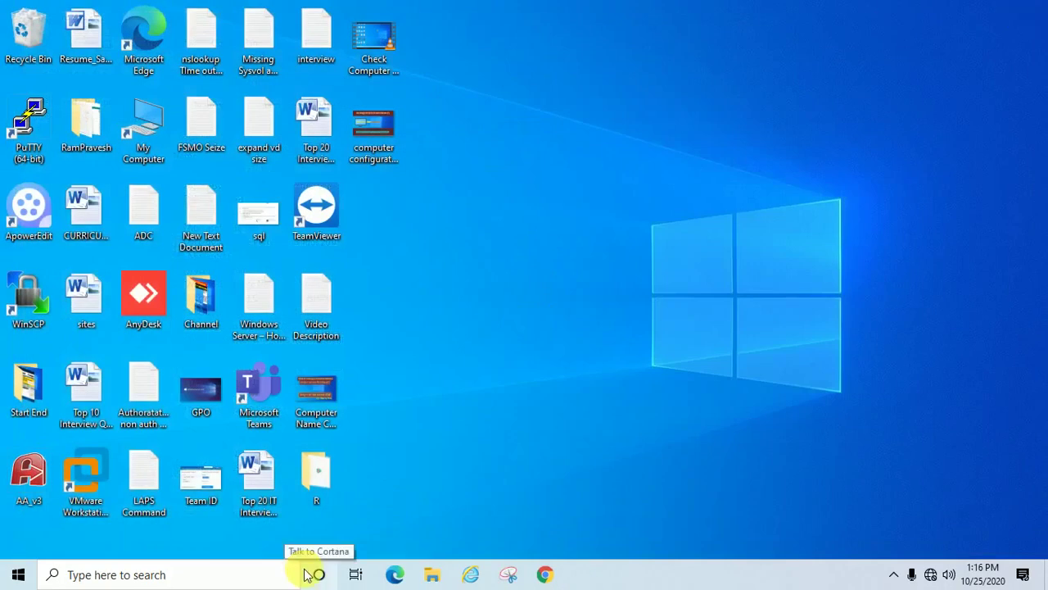
pyautogui.press('super+r')
pyautogui.write('cl')
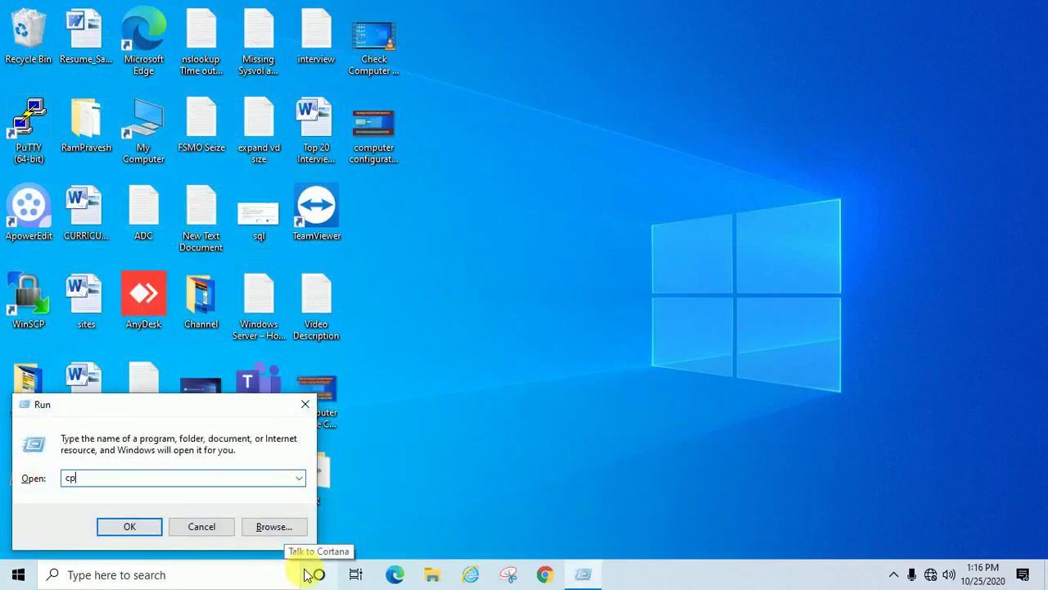
pyautogui.press('BackSpace')
pyautogui.write('ontrol')
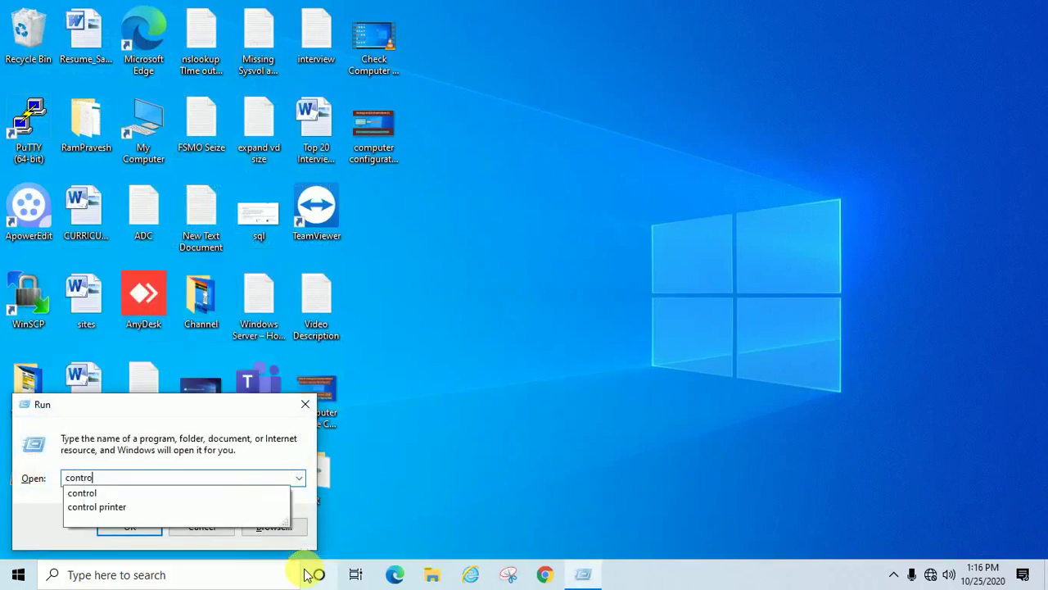
pyautogui.press('Return')
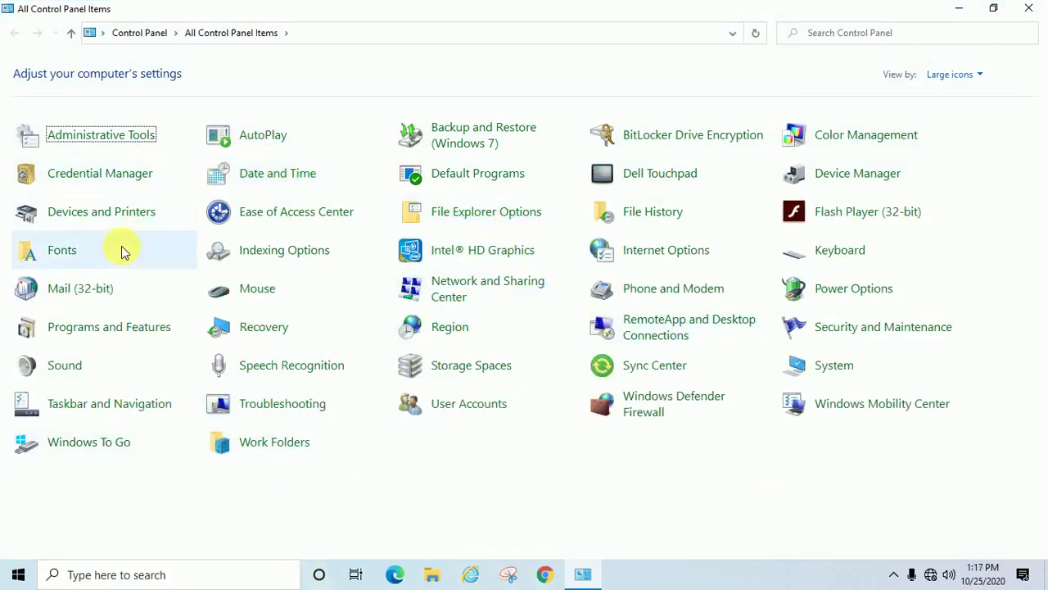
# Go to Programs and Features and choose 'Turn Windows features on or off'
pyautogui.click(121, 331)
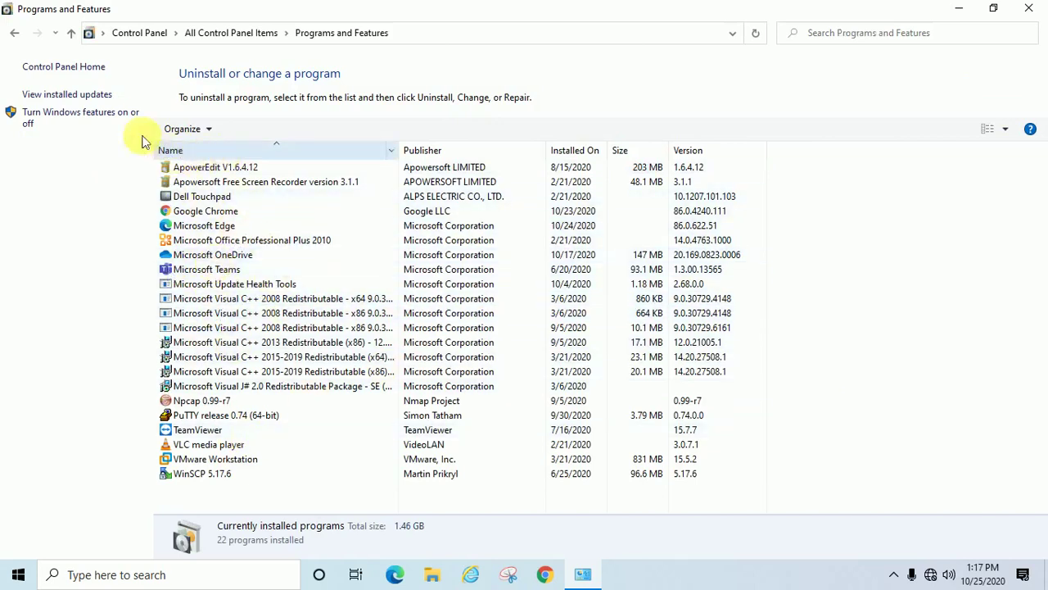
pyautogui.click(68, 120)
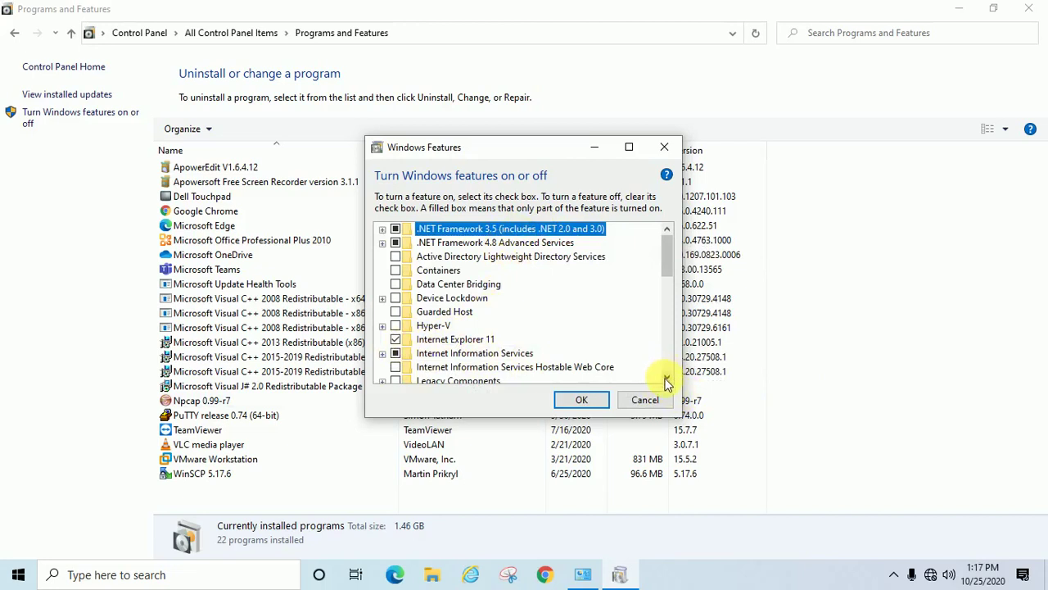
# Expand Internet Information Services and tick FTP Server, with FTP Service checked and FTP Extensibility clear
pyautogui.click(667, 378)
pyautogui.click(667, 380)
pyautogui.click(667, 380)
pyautogui.click(666, 380)
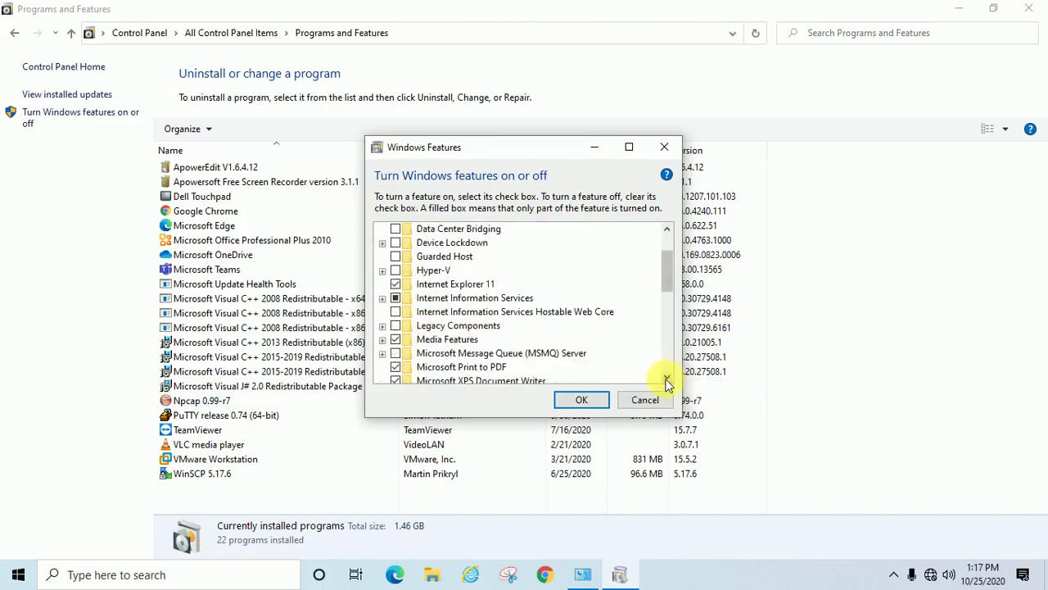
pyautogui.click(383, 299)
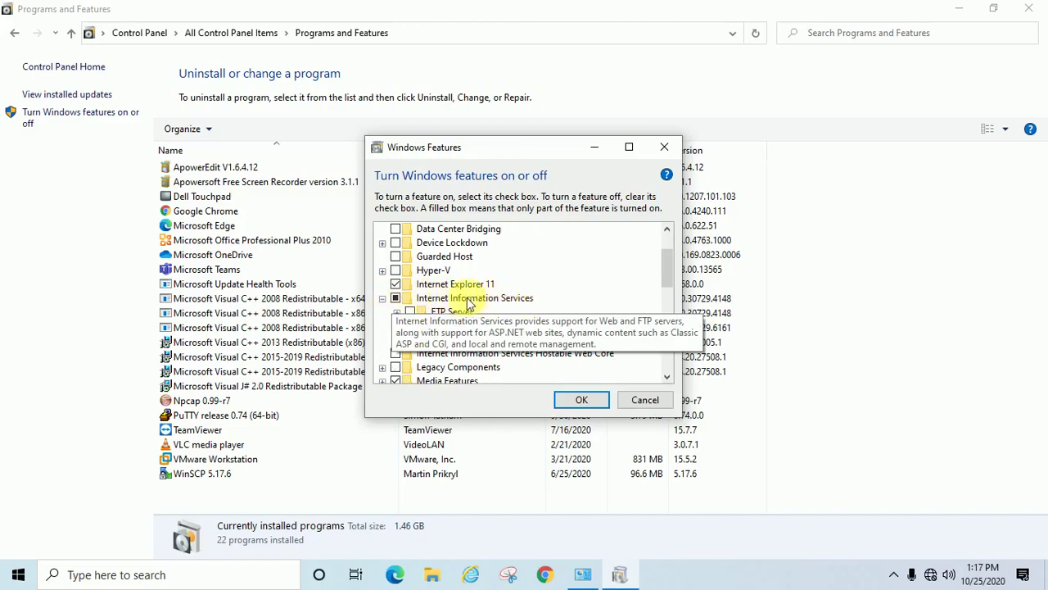
pyautogui.click(384, 299)
pyautogui.click(384, 299)
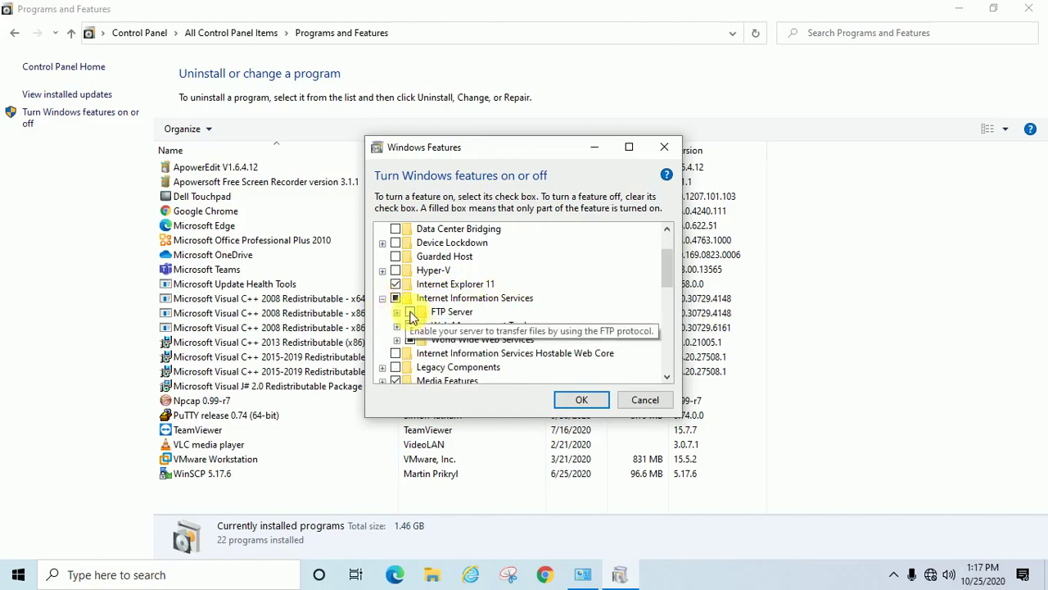
pyautogui.click(410, 313)
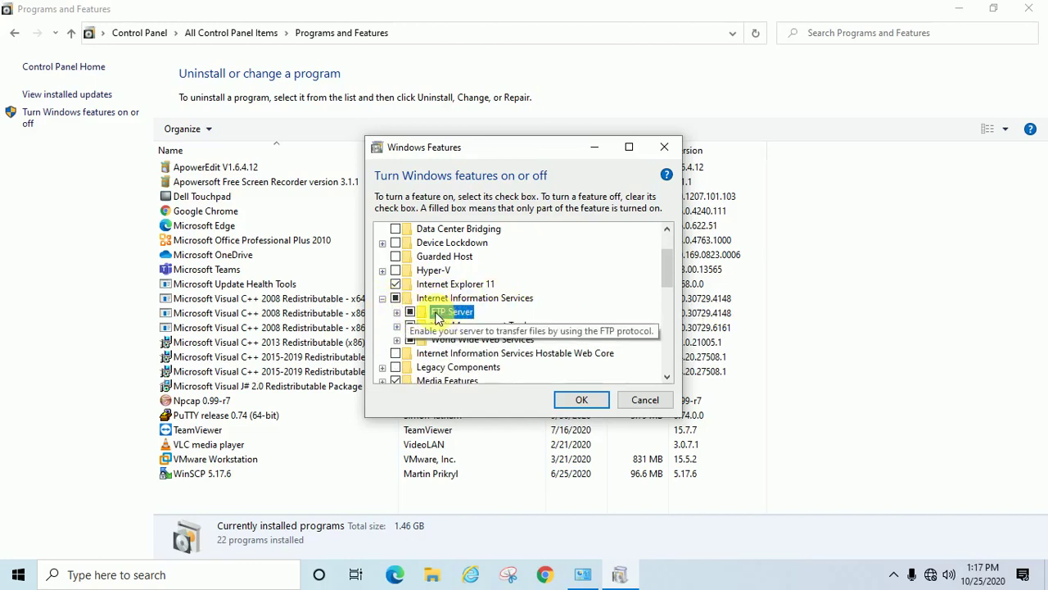
pyautogui.click(397, 313)
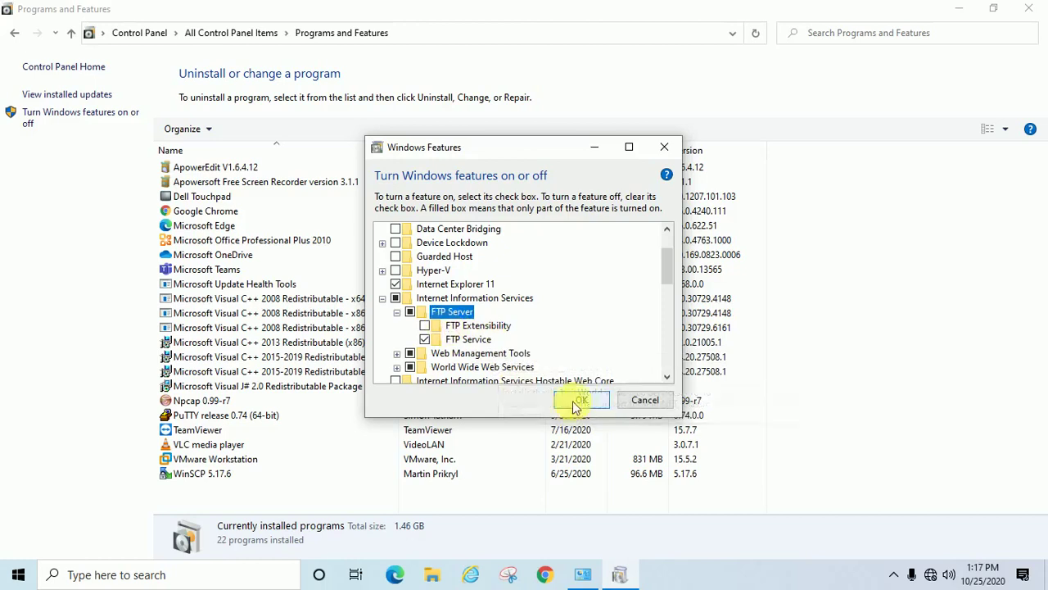
# Apply the FTP Server feature changes and close Windows Features once they complete
pyautogui.click(583, 403)
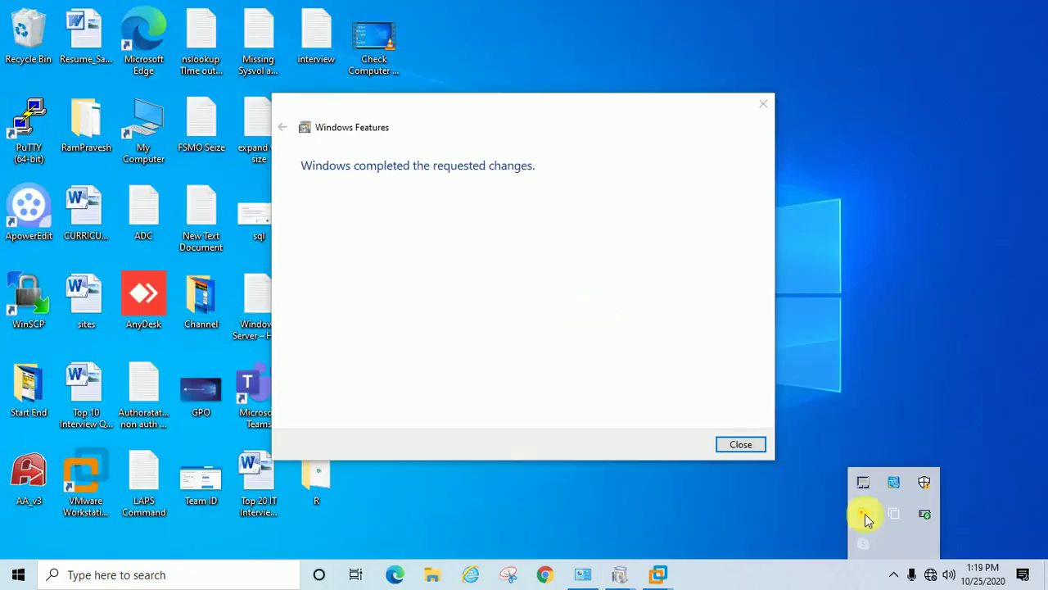
pyautogui.click(568, 258)
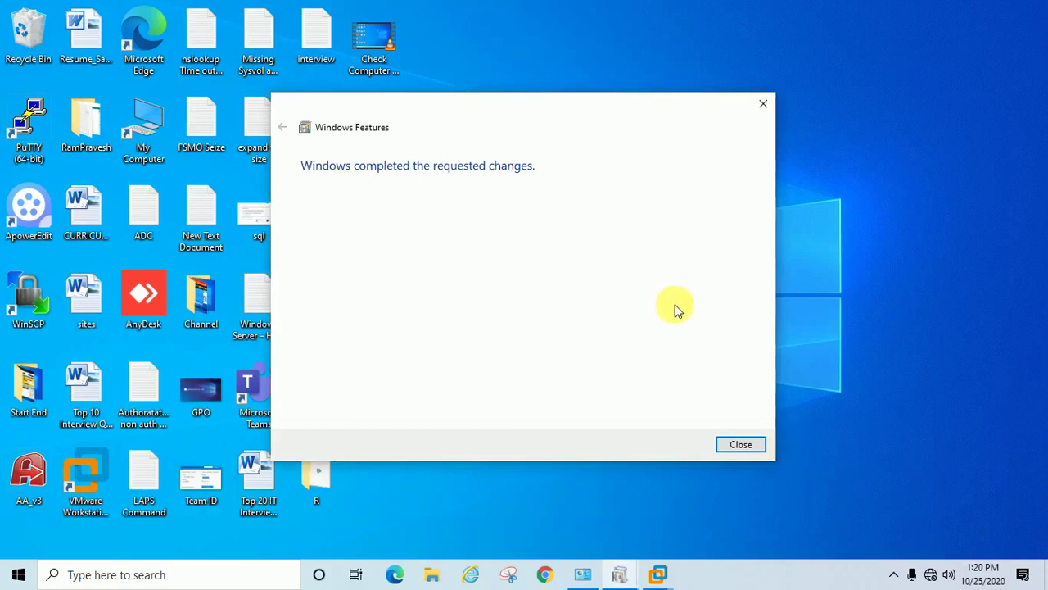
pyautogui.click(740, 444)
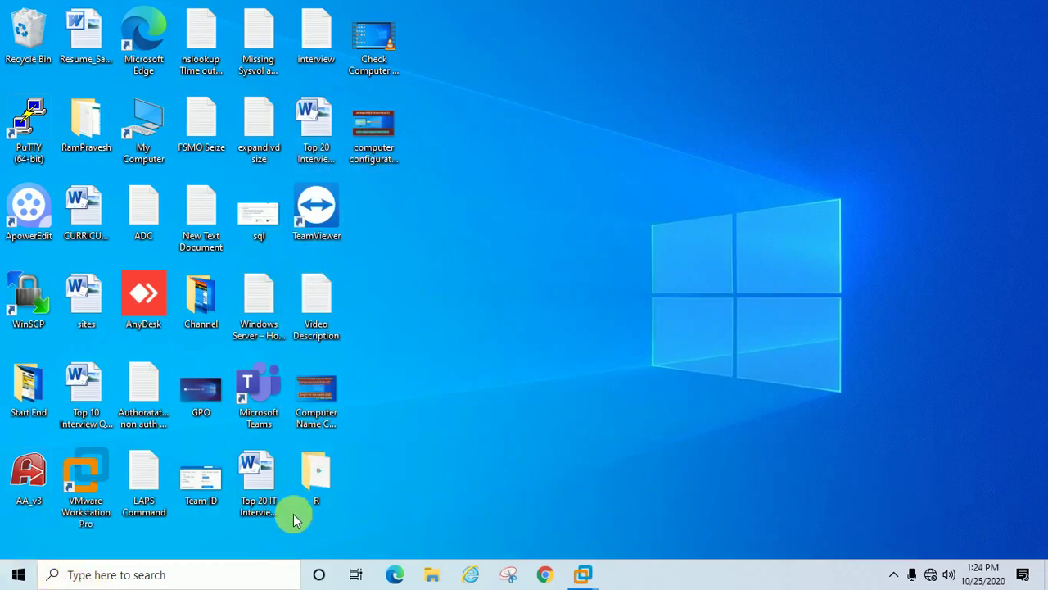
# Search for 'iis' and launch Internet Information Services (IIS) Manager from the results
pyautogui.click(166, 575)
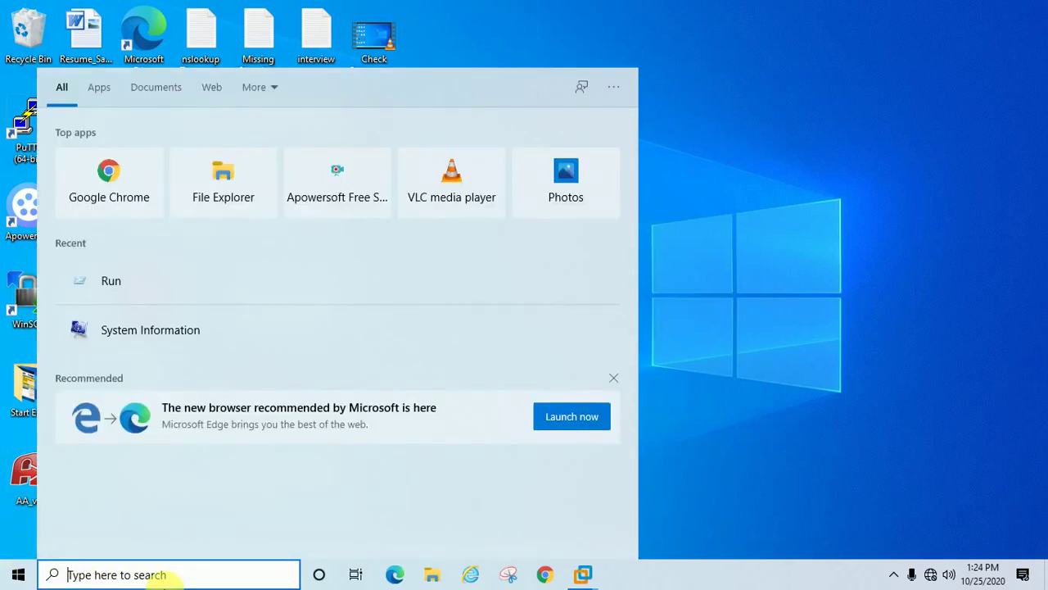
pyautogui.write('iis')
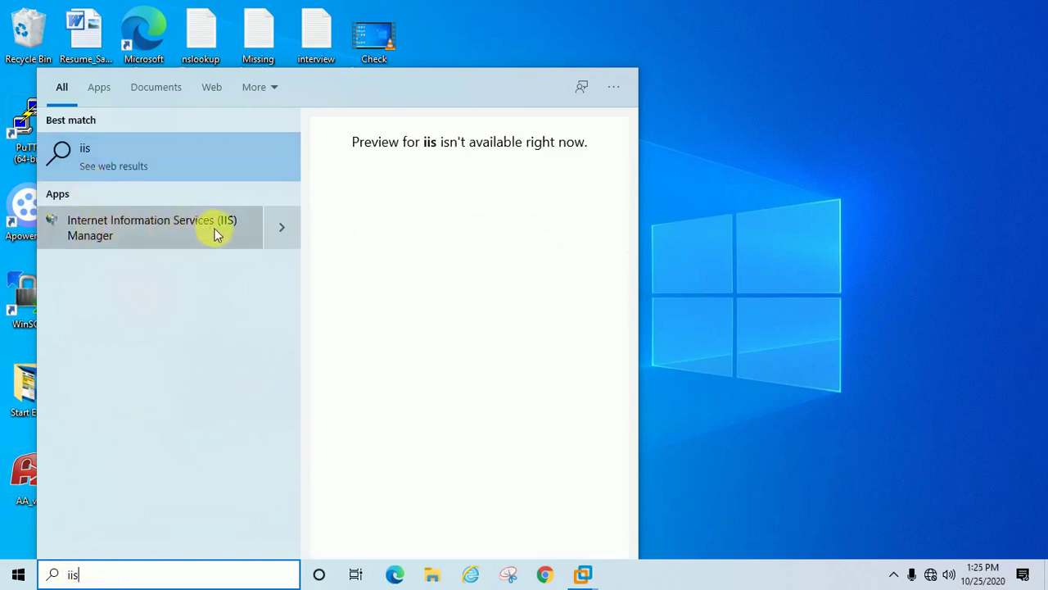
pyautogui.click(184, 231)
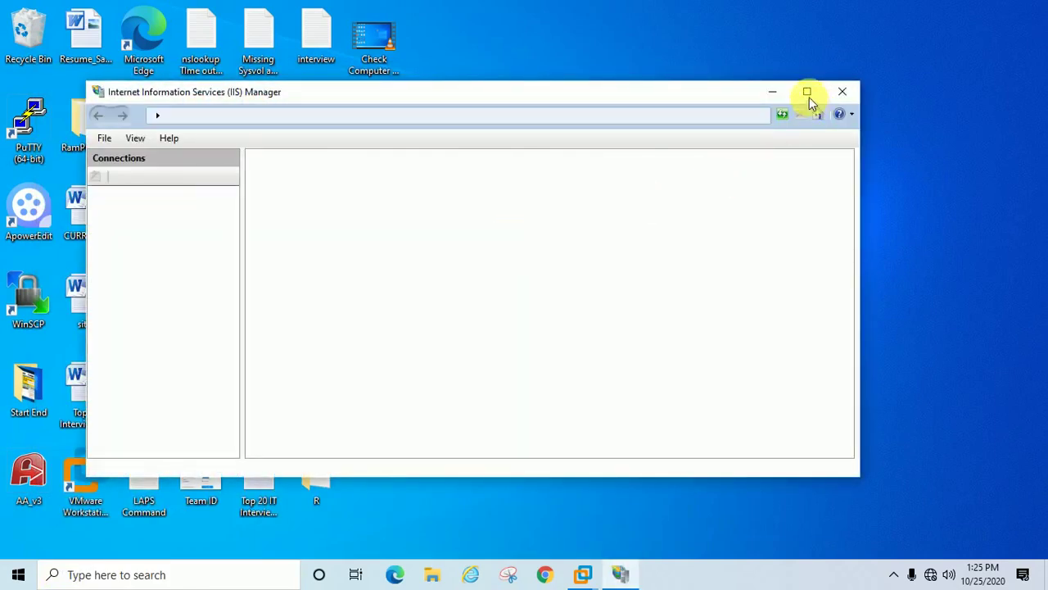
# Maximize IIS Manager, expand the XYZ server and bring up the Sites list's context menu
pyautogui.click(807, 93)
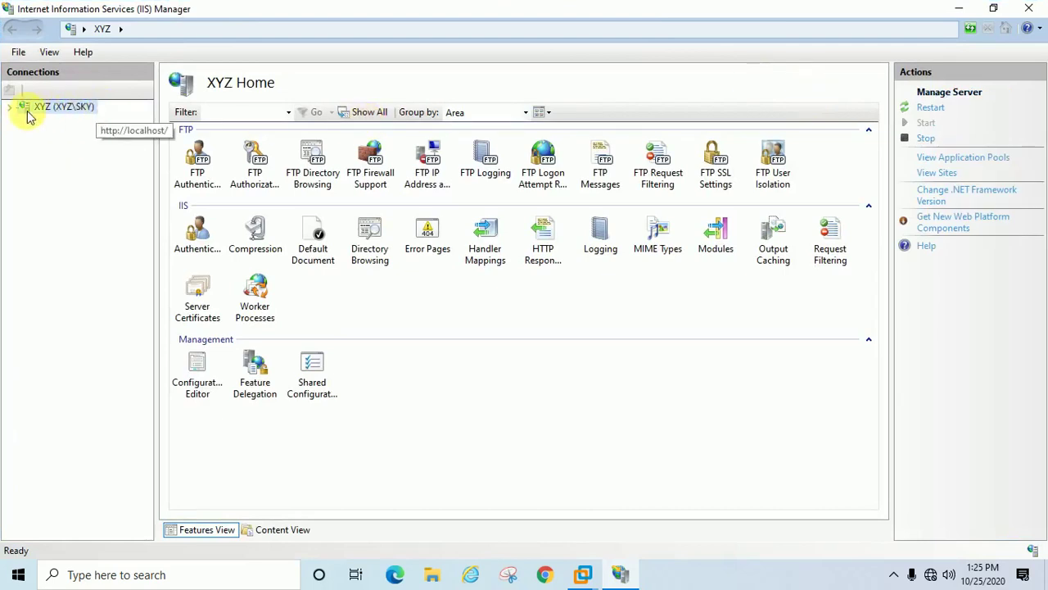
pyautogui.click(10, 108)
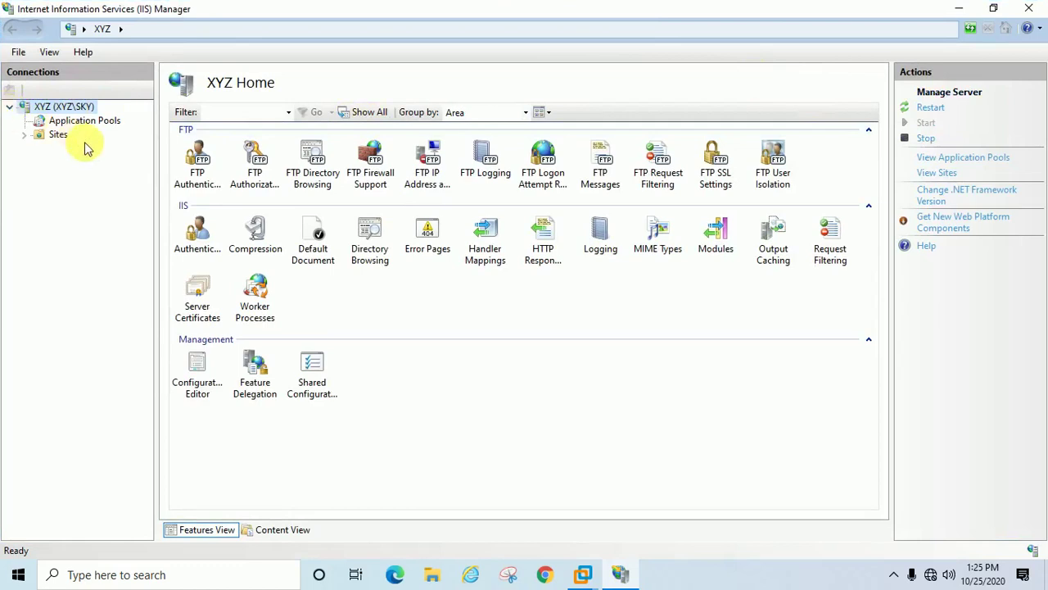
pyautogui.click(59, 136)
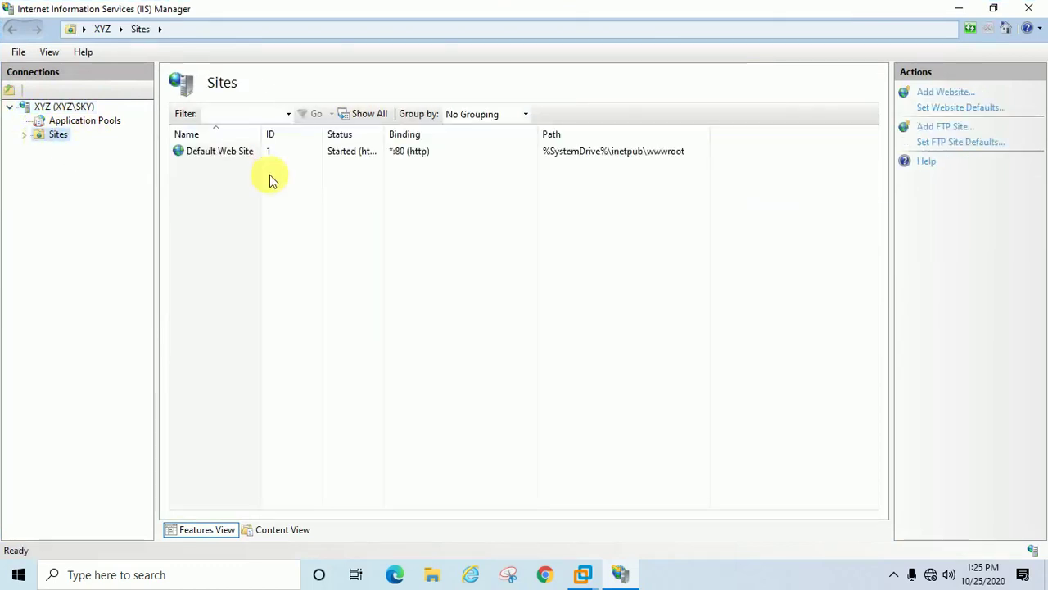
pyautogui.rightClick(47, 141)
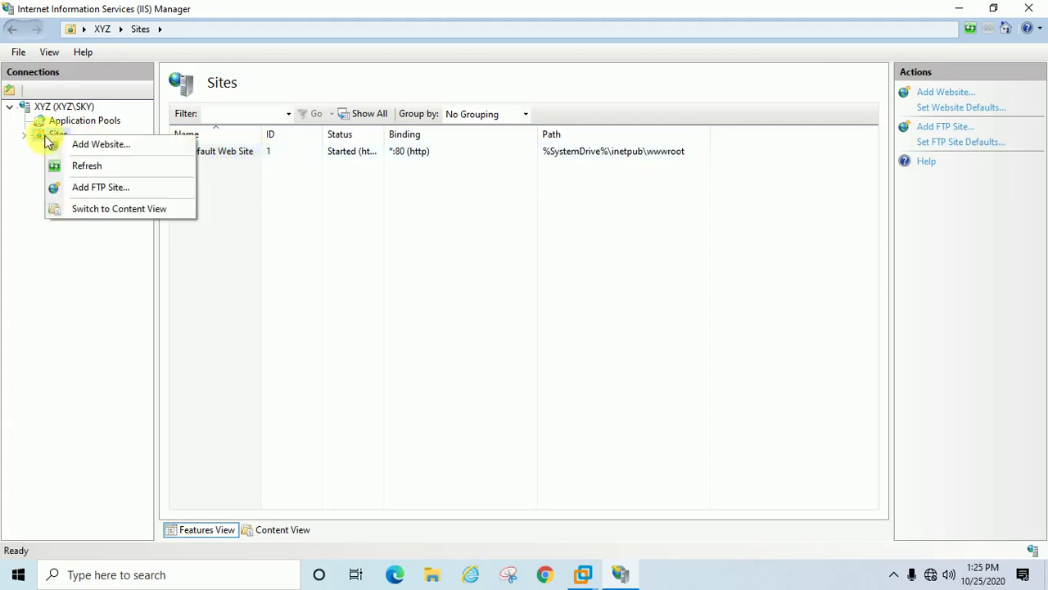
# Choose Add FTP Site and name the new site Testftp
pyautogui.click(112, 188)
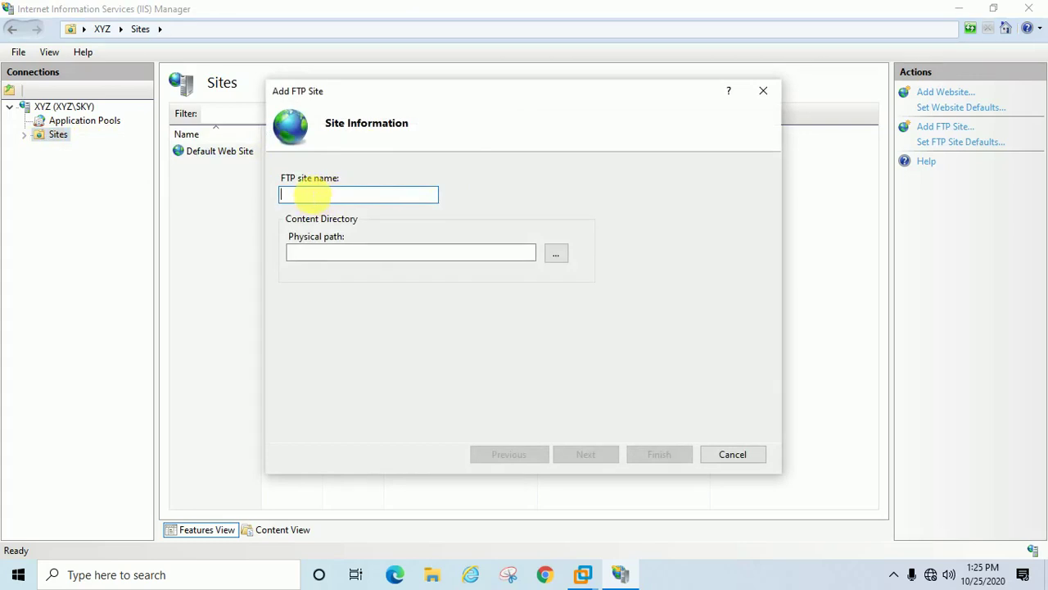
pyautogui.write('Testftp')
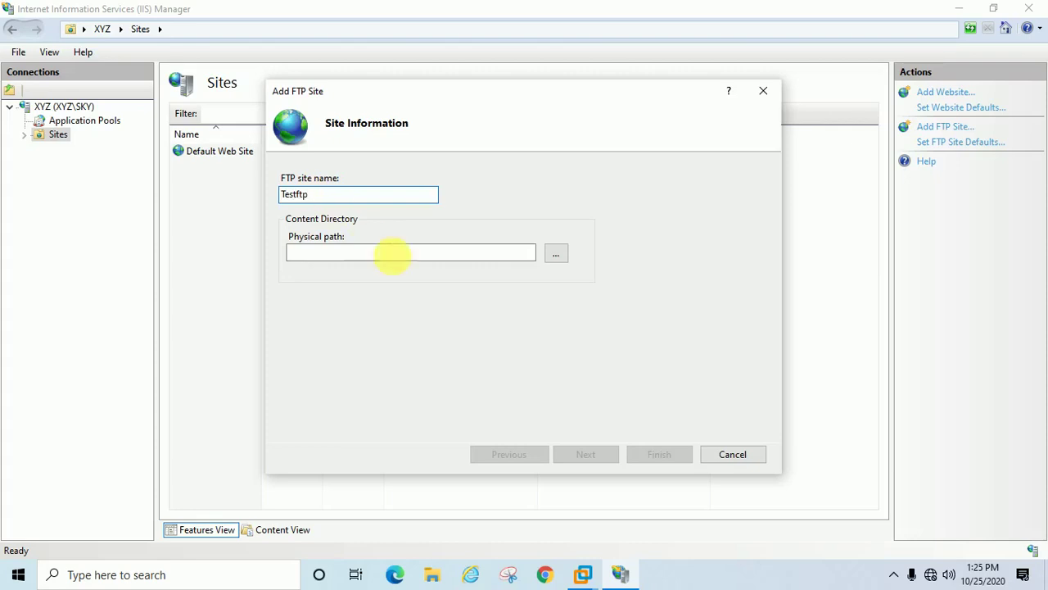
pyautogui.click(382, 256)
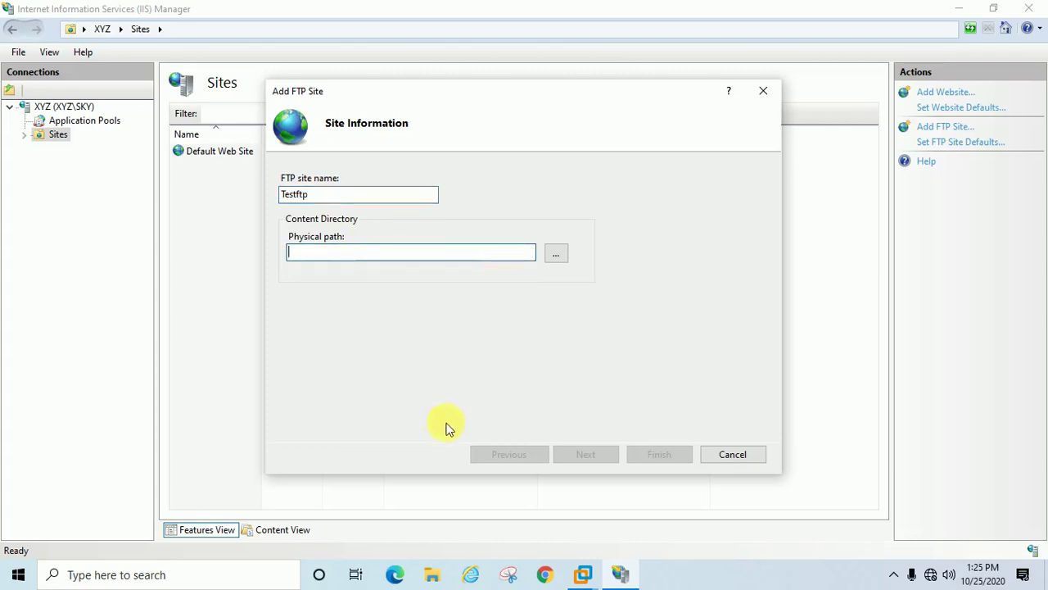
# In File Explorer, open New Volume (E:) from This PC and create a folder named FTP
pyautogui.click(432, 574)
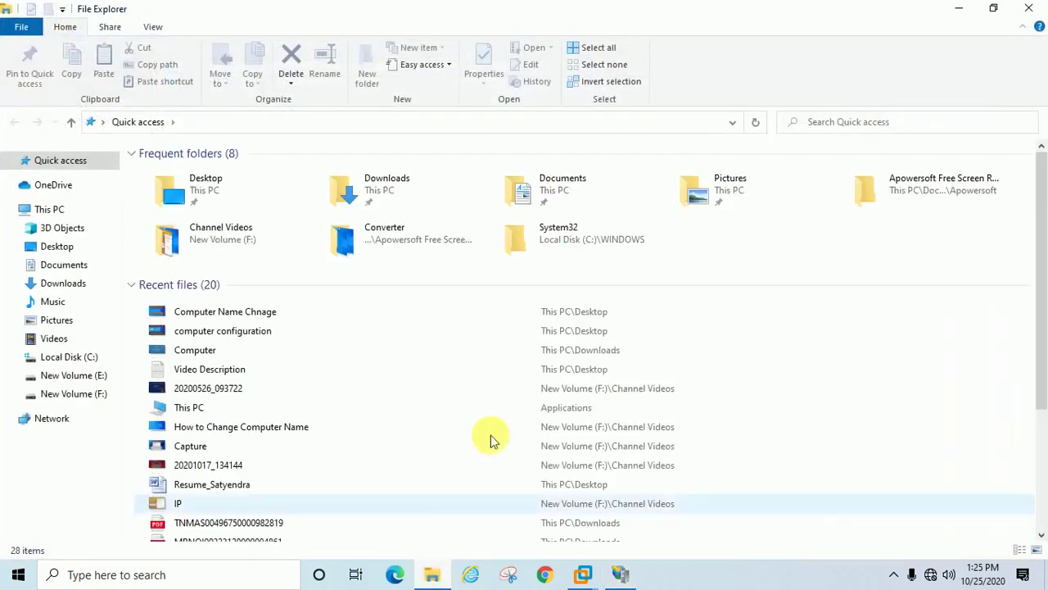
pyautogui.click(49, 209)
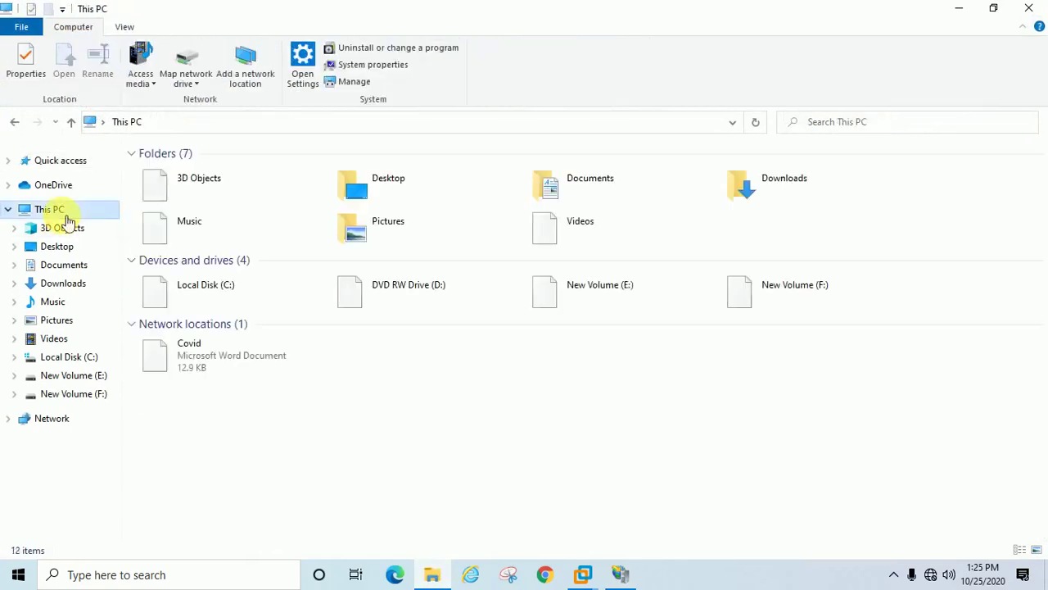
pyautogui.doubleClick(620, 288)
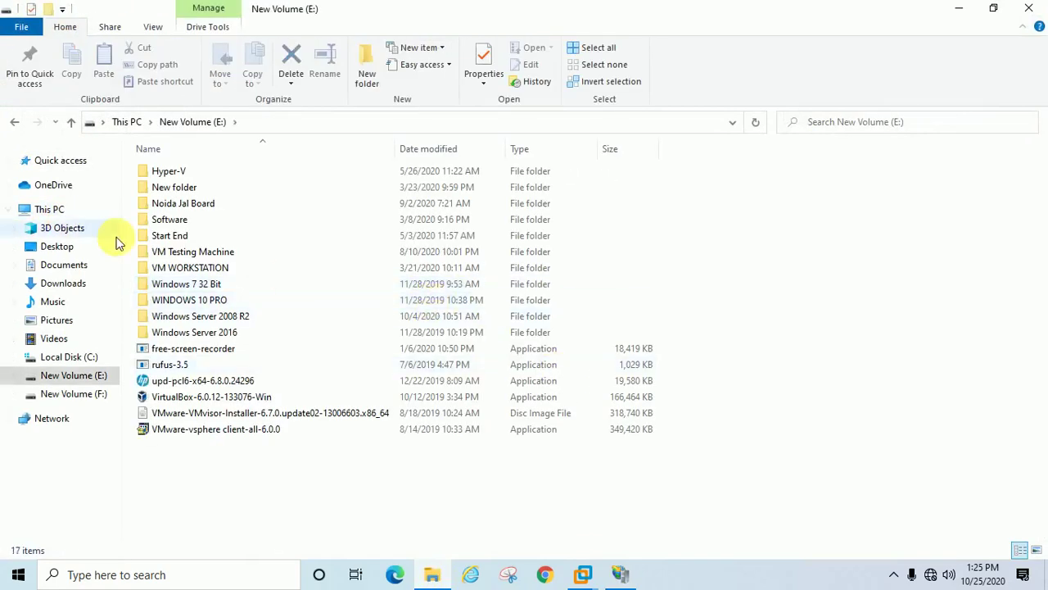
pyautogui.hotkey('alt', 'Left')
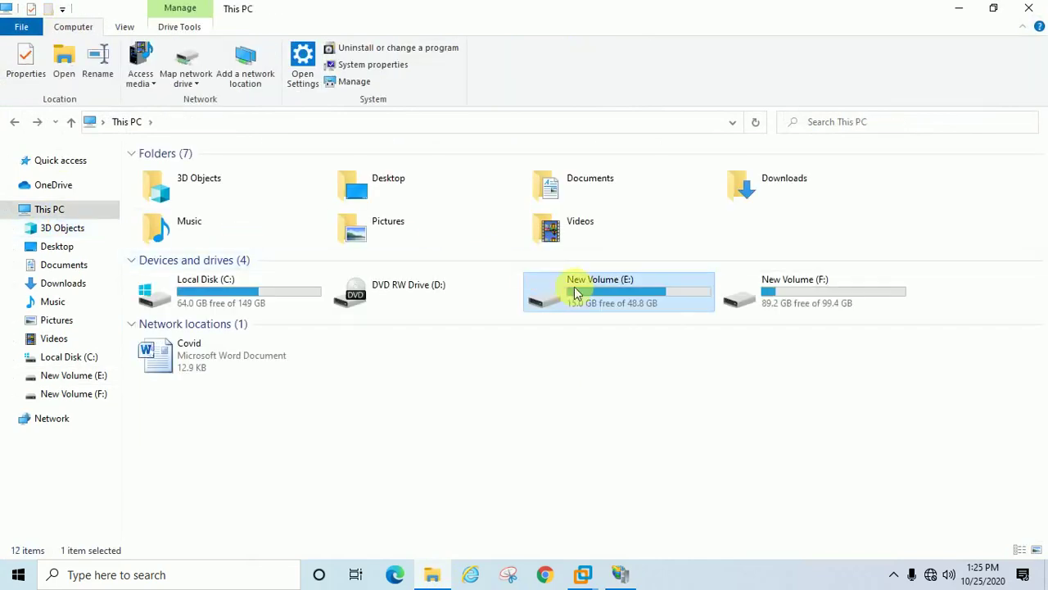
pyautogui.doubleClick(580, 297)
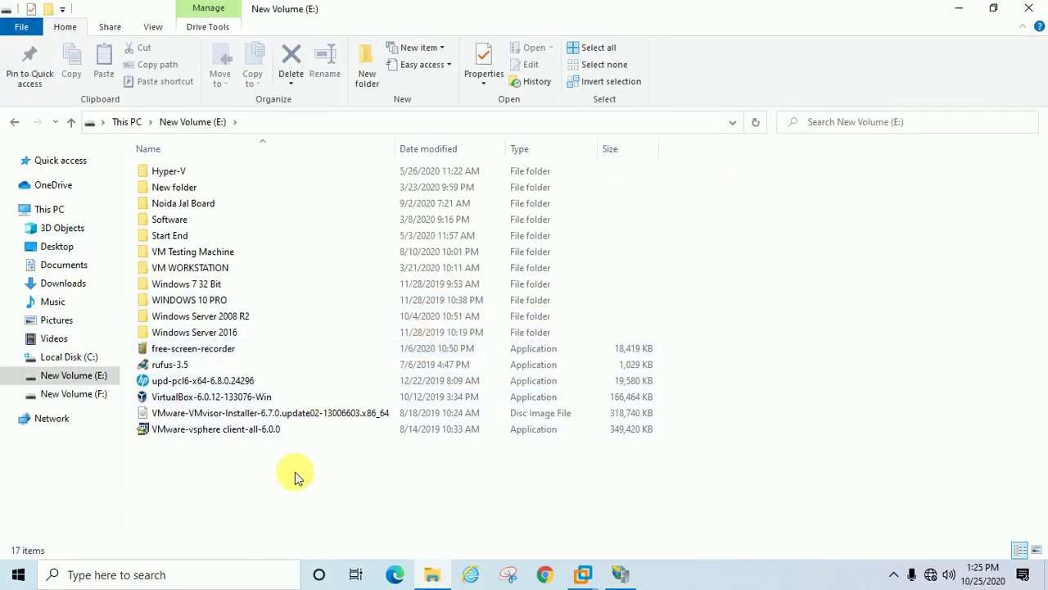
pyautogui.rightClick(296, 473)
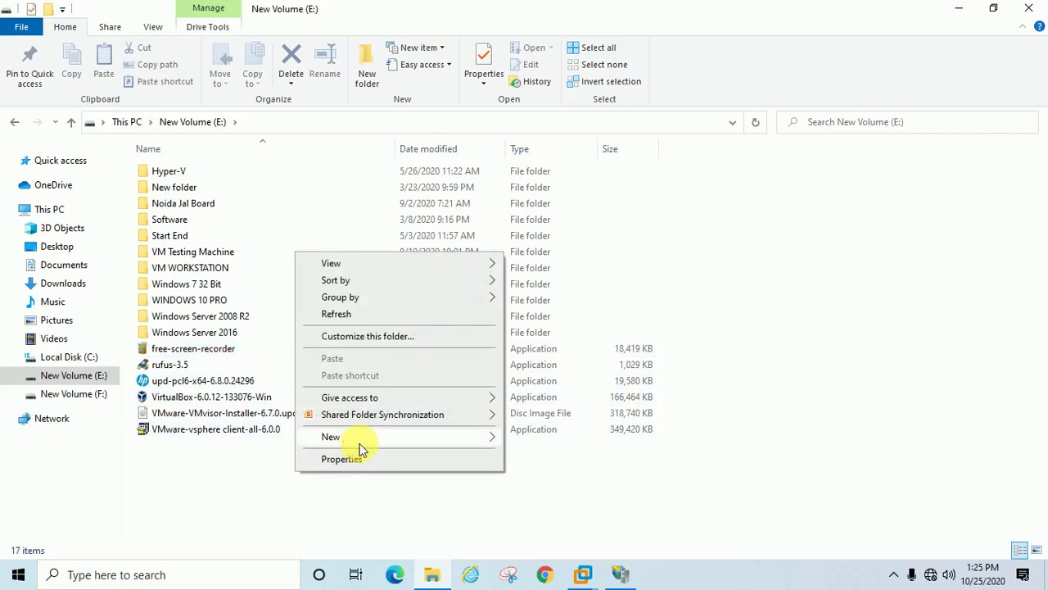
pyautogui.moveTo(484, 440)
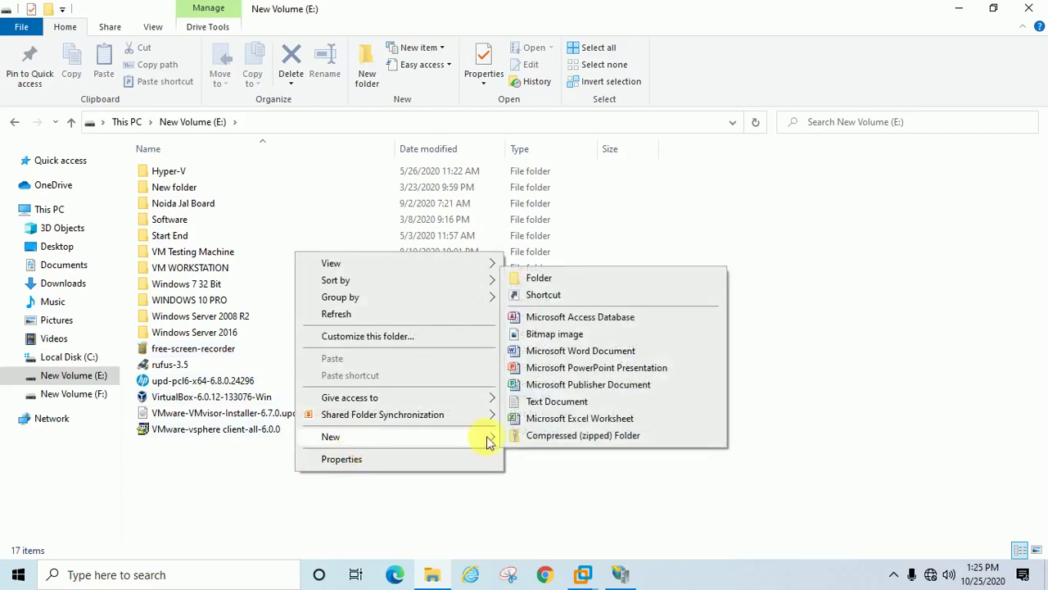
pyautogui.click(542, 279)
pyautogui.write('FTP')
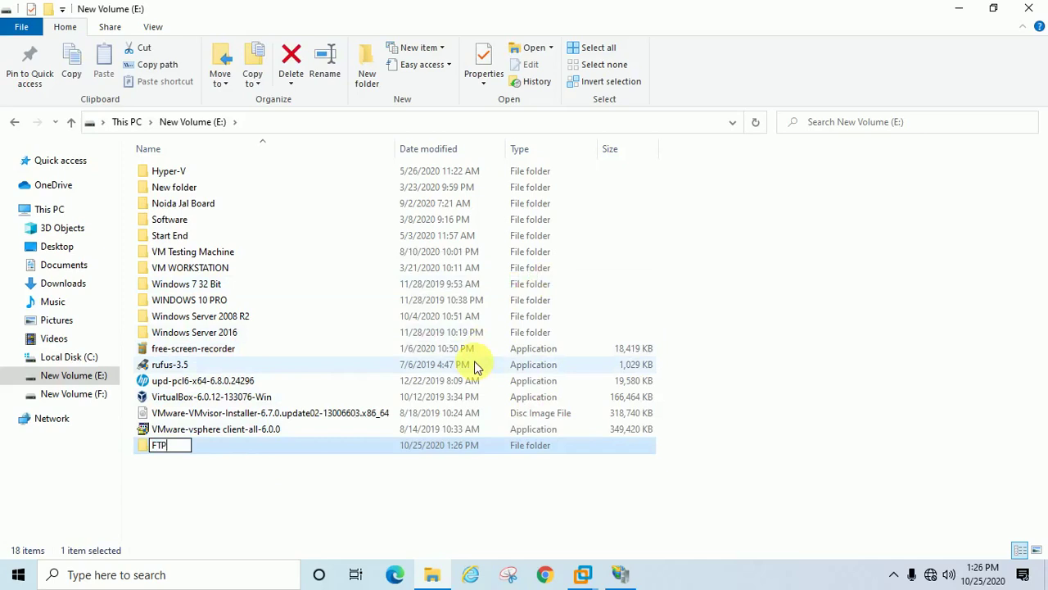
pyautogui.click(753, 397)
# Close File Explorer and browse to E:\FTP as the Testftp site's physical path
pyautogui.click(1029, 8)
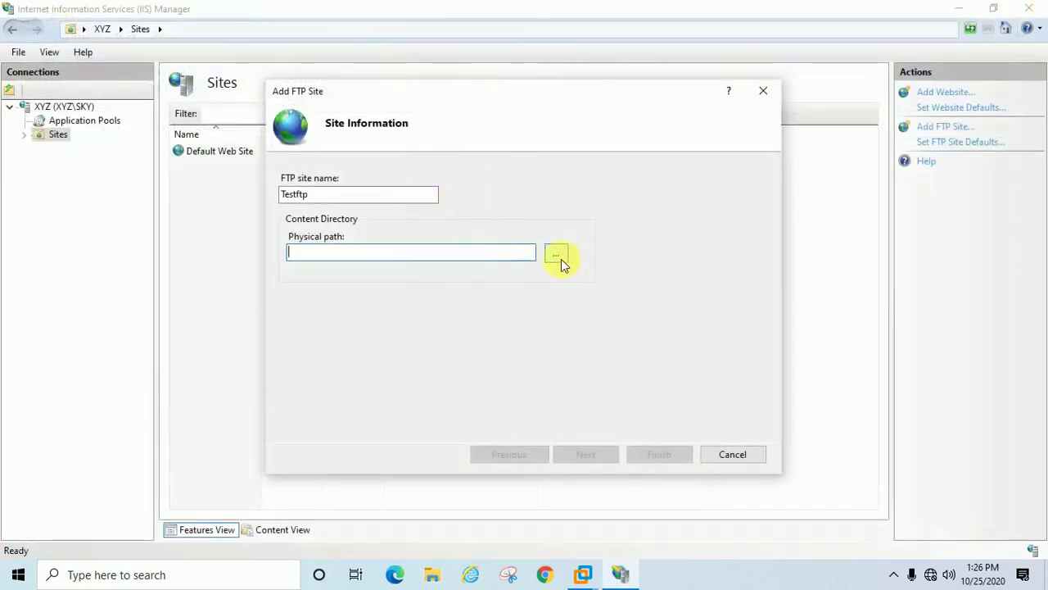
pyautogui.click(557, 257)
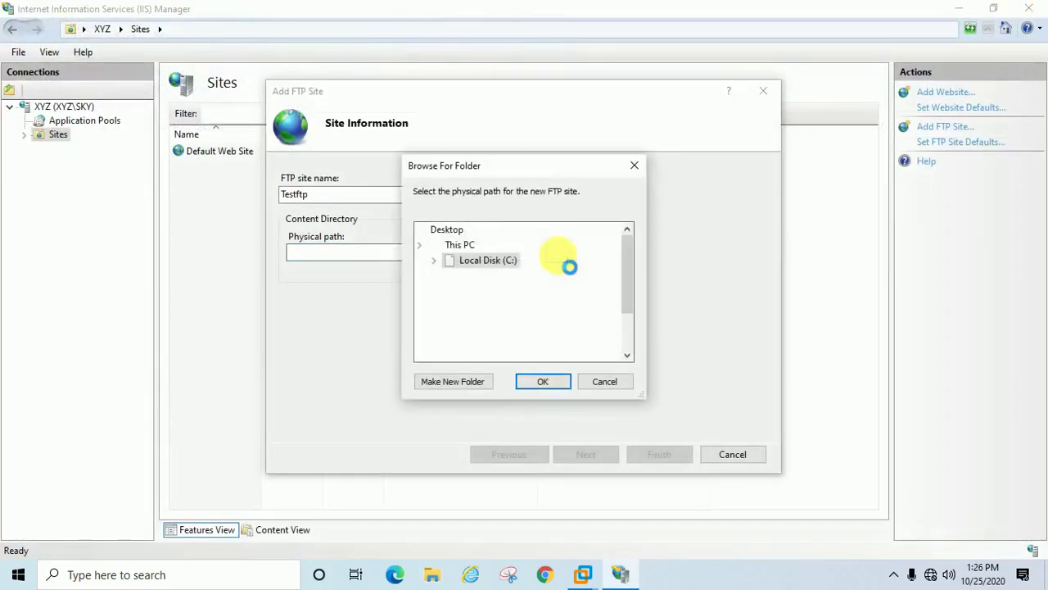
pyautogui.doubleClick(628, 356)
pyautogui.doubleClick(627, 355)
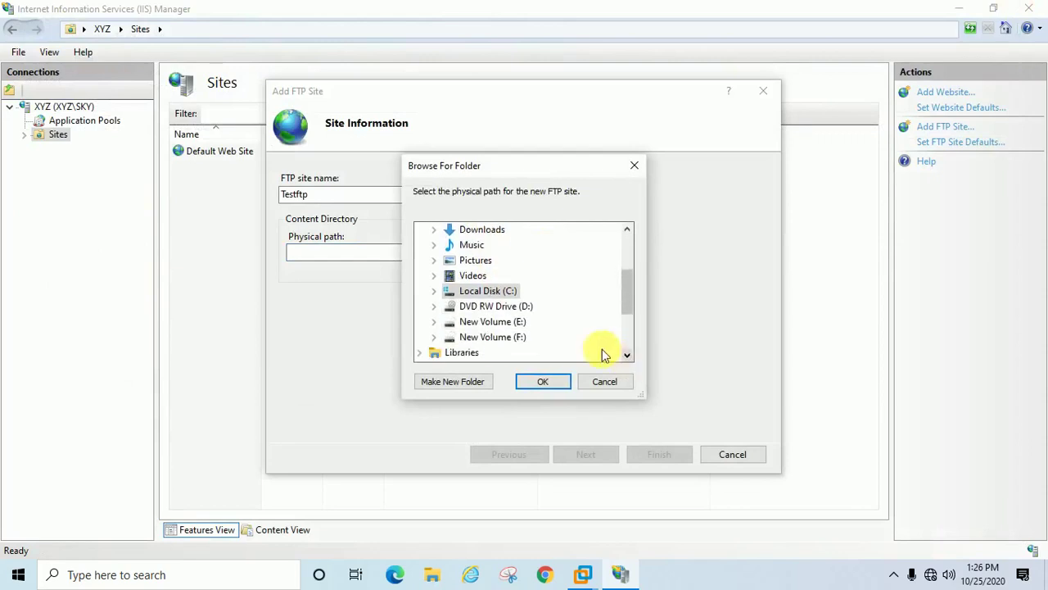
pyautogui.click(471, 323)
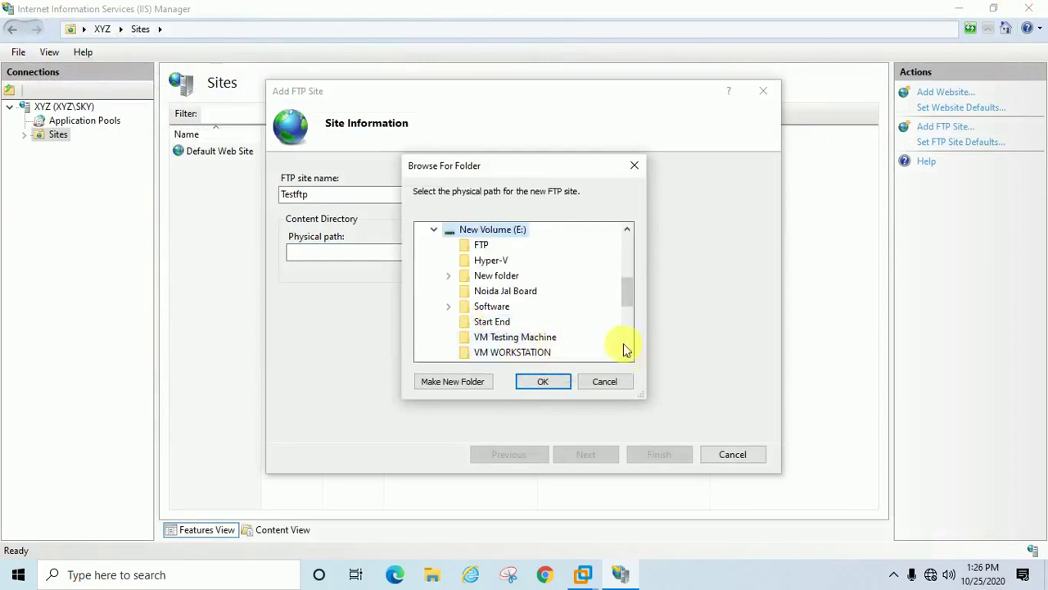
pyautogui.click(482, 248)
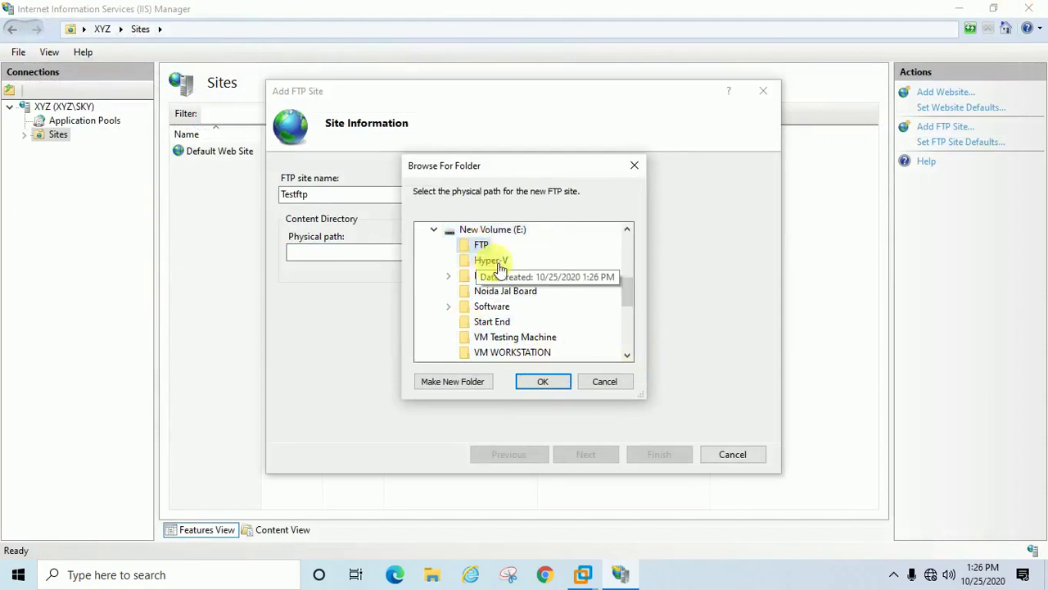
pyautogui.click(537, 381)
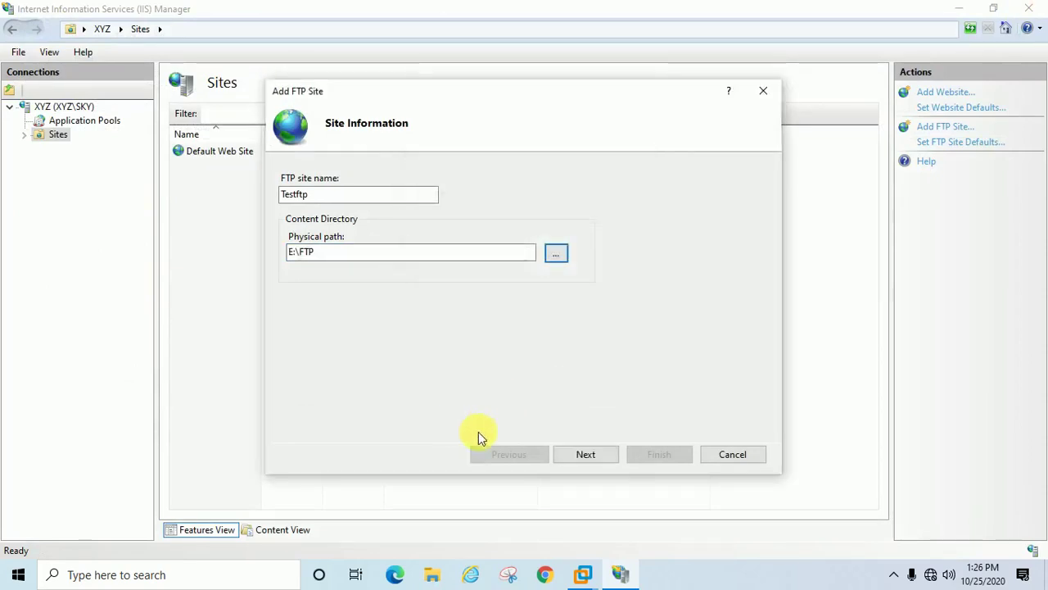
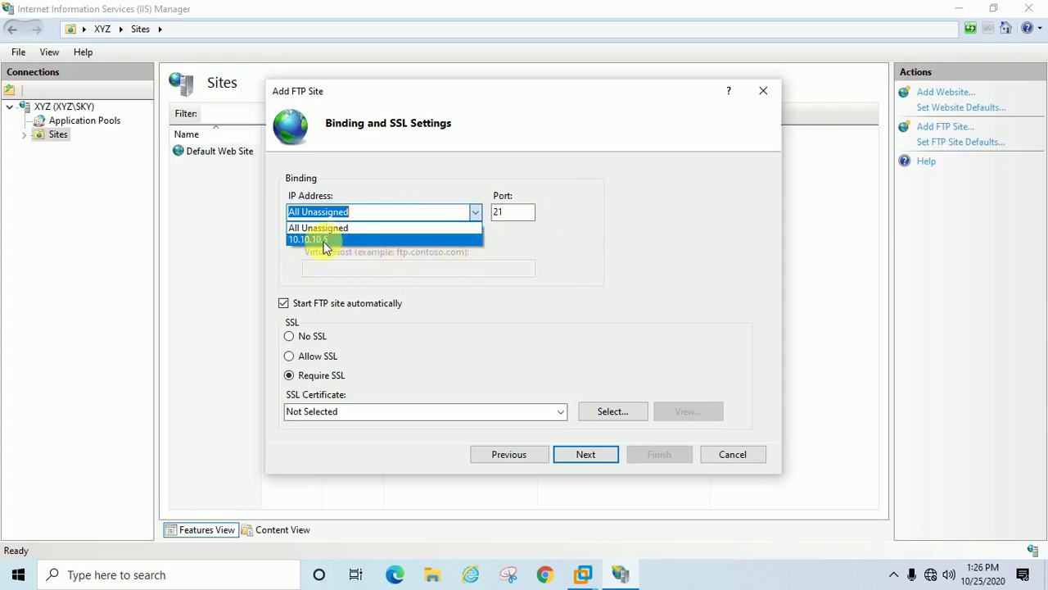
# Choose 10.10.10.5 from the IP Address list, keeping port 21 for the FTP binding
pyautogui.click(325, 239)
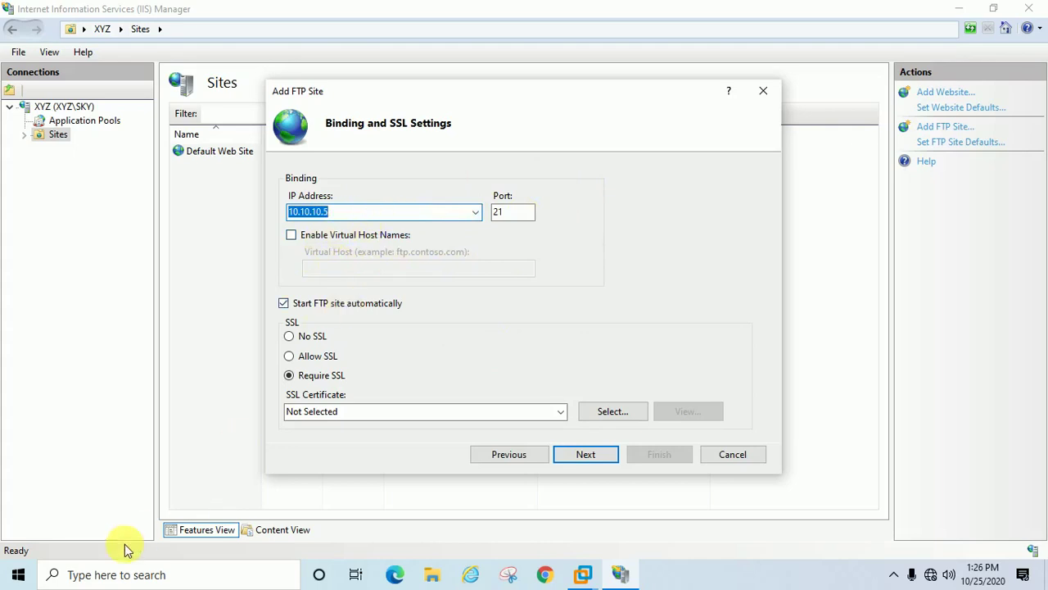
pyautogui.press('super+r')
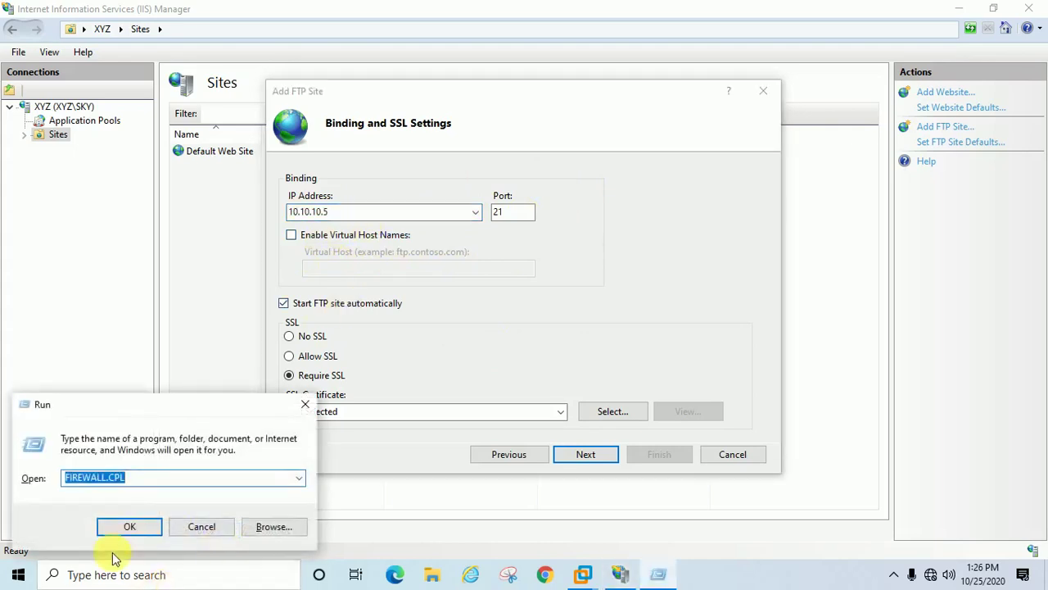
pyautogui.write('cmd')
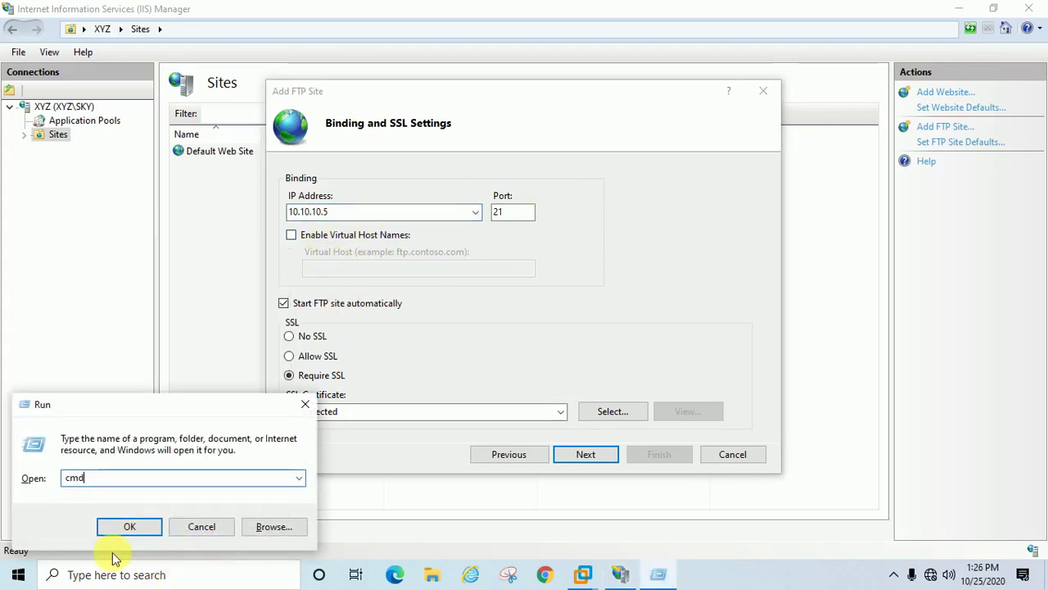
pyautogui.press('Return')
pyautogui.write('ipc')
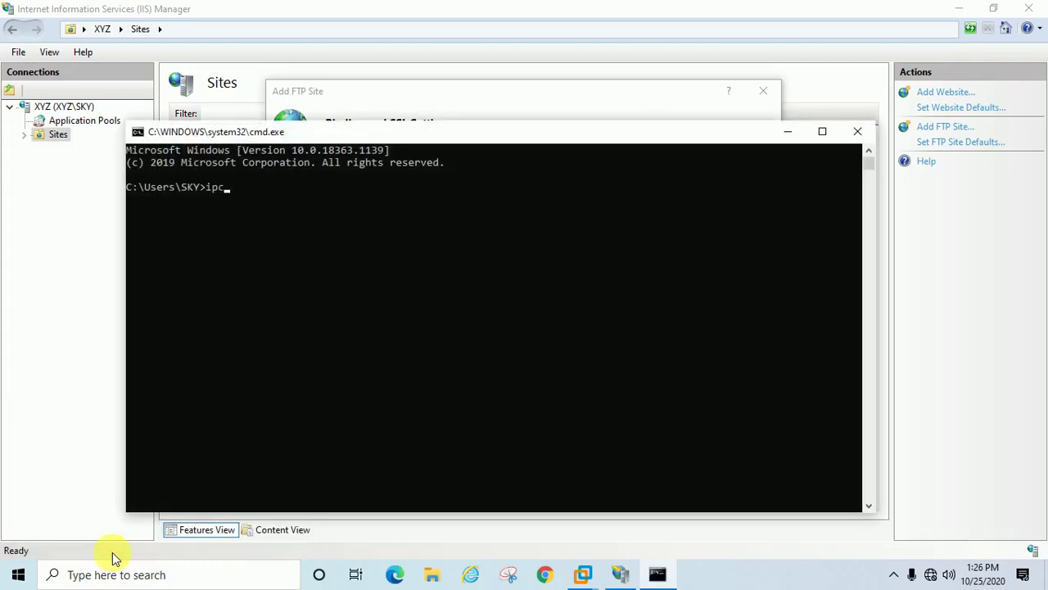
pyautogui.write('onfig')
pyautogui.press('Return')
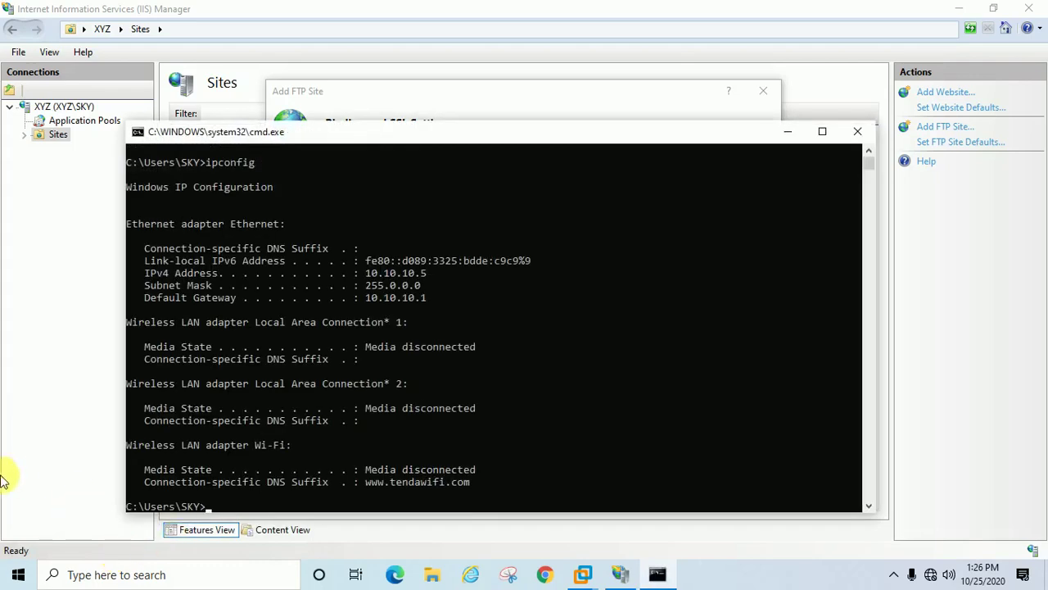
pyautogui.moveTo(445, 273); pyautogui.dragTo(377, 279)
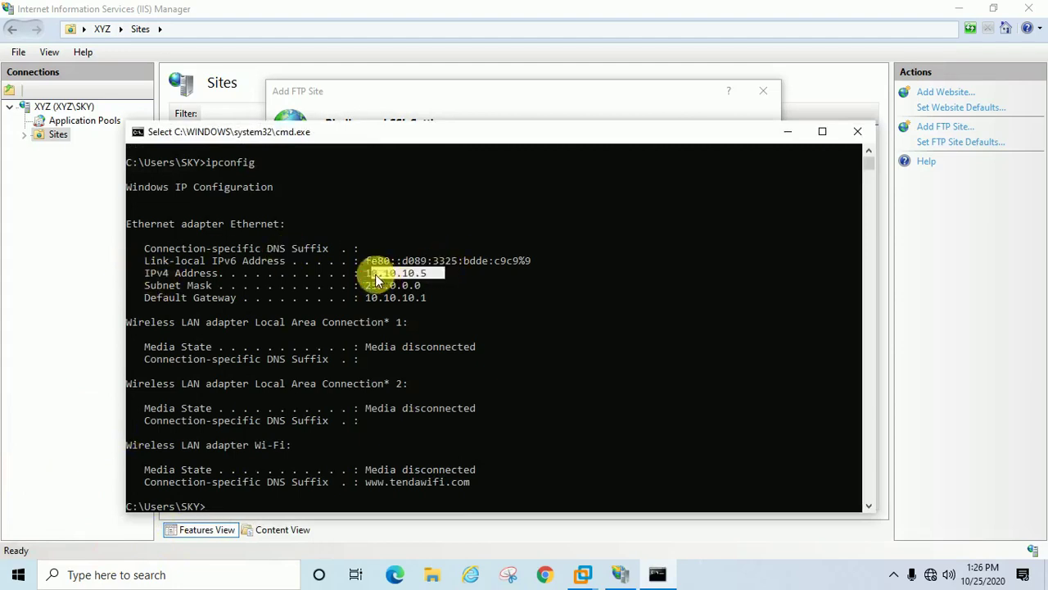
pyautogui.click(854, 132)
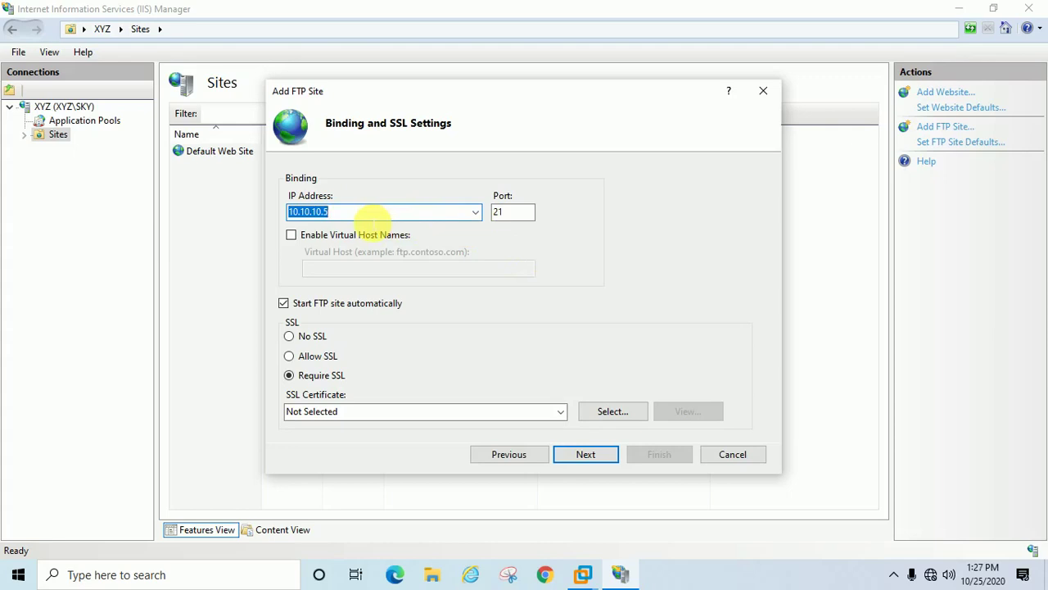
# Set the FTP site to No SSL and continue to the Authentication and Authorization page
pyautogui.click(363, 215)
pyautogui.moveTo(363, 215); pyautogui.dragTo(300, 211)
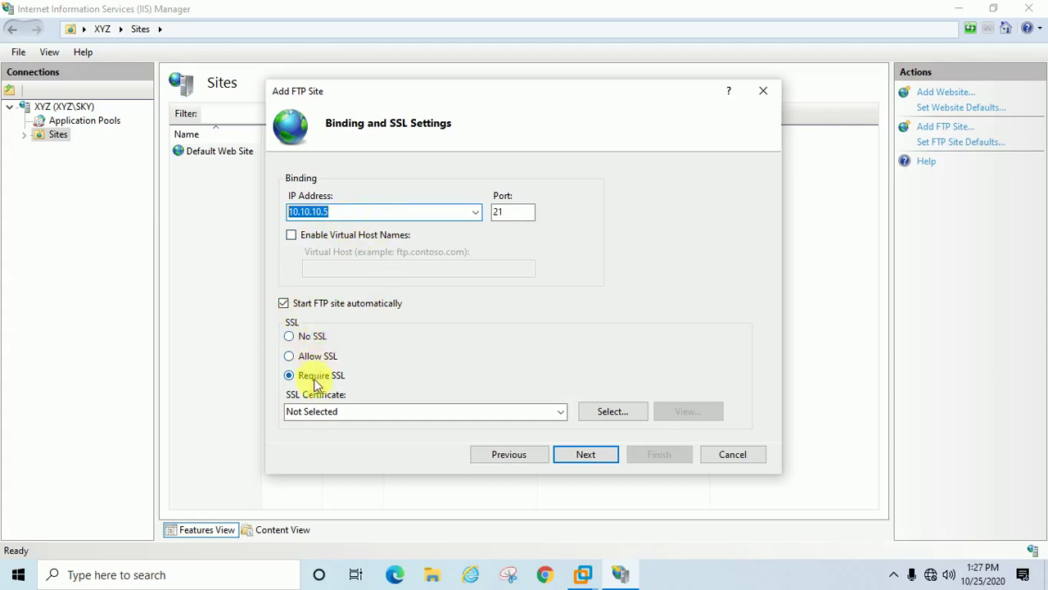
pyautogui.click(291, 336)
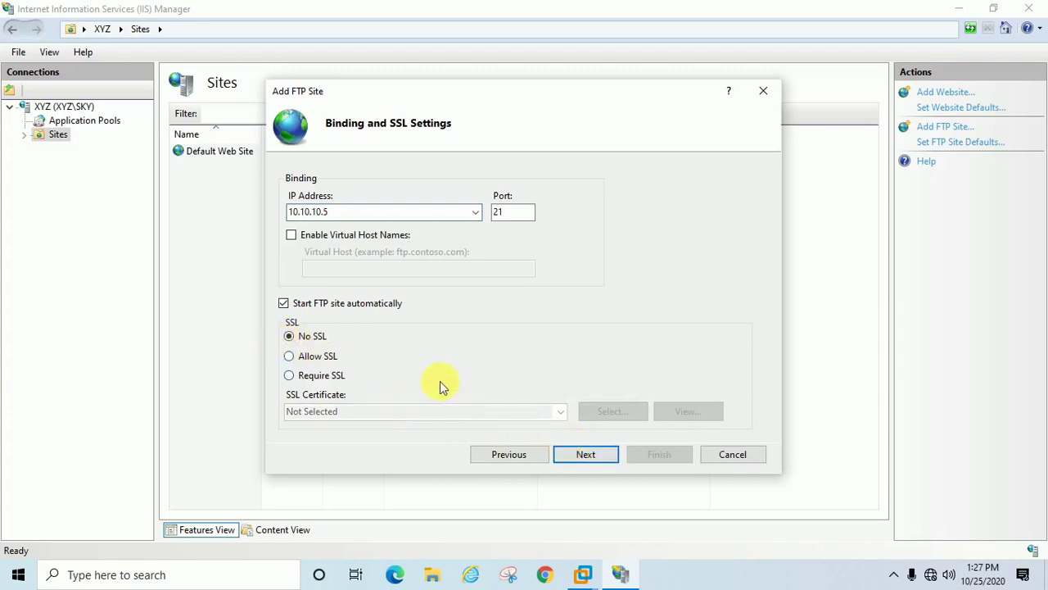
pyautogui.click(587, 455)
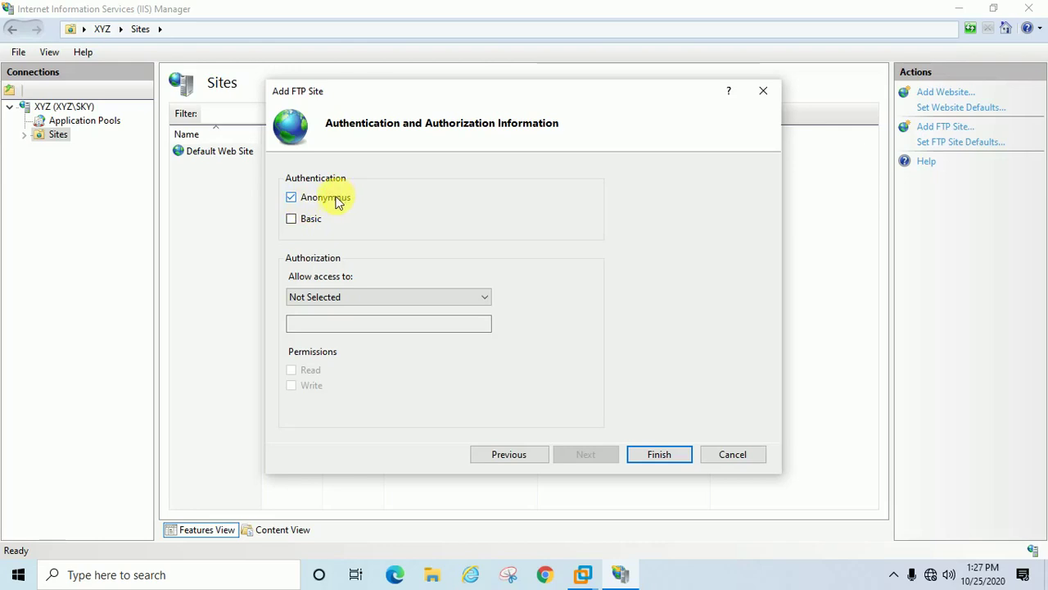
# Replace Anonymous with Basic authentication and allow access to Specified users only
pyautogui.click(305, 197)
pyautogui.click(294, 220)
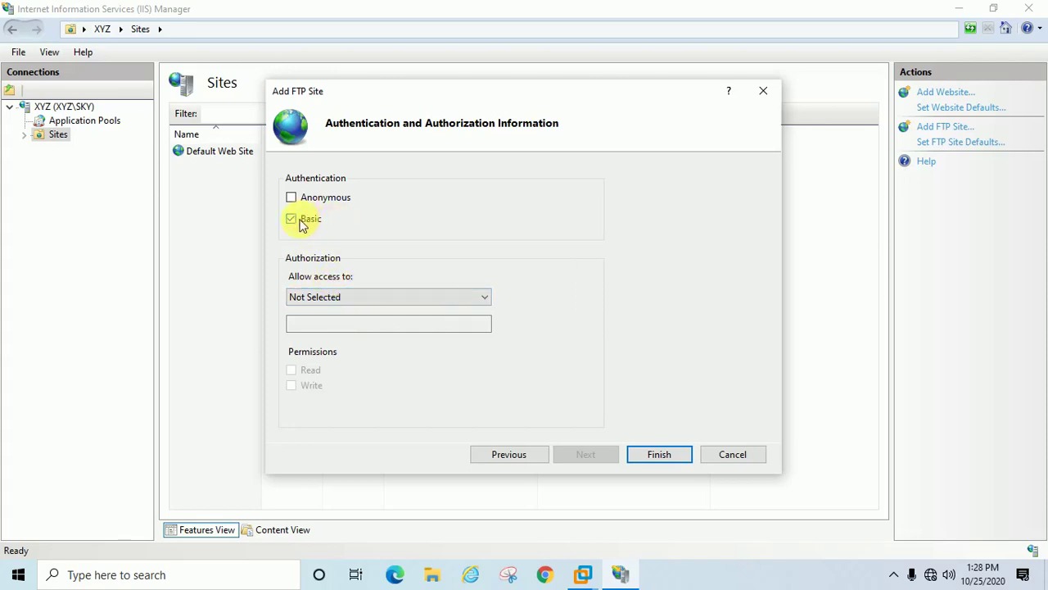
pyautogui.click(335, 298)
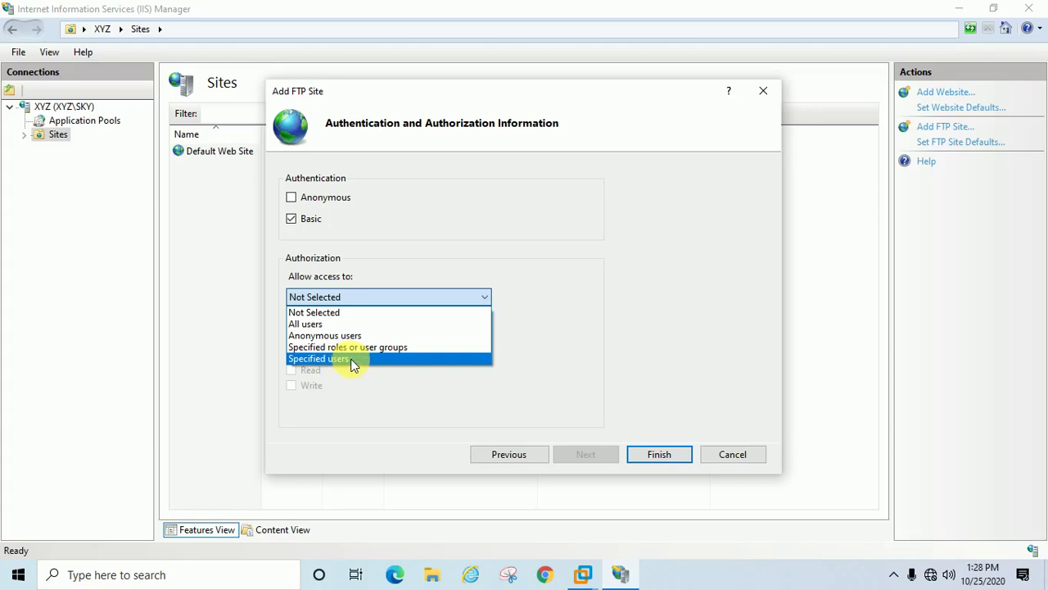
pyautogui.click(342, 360)
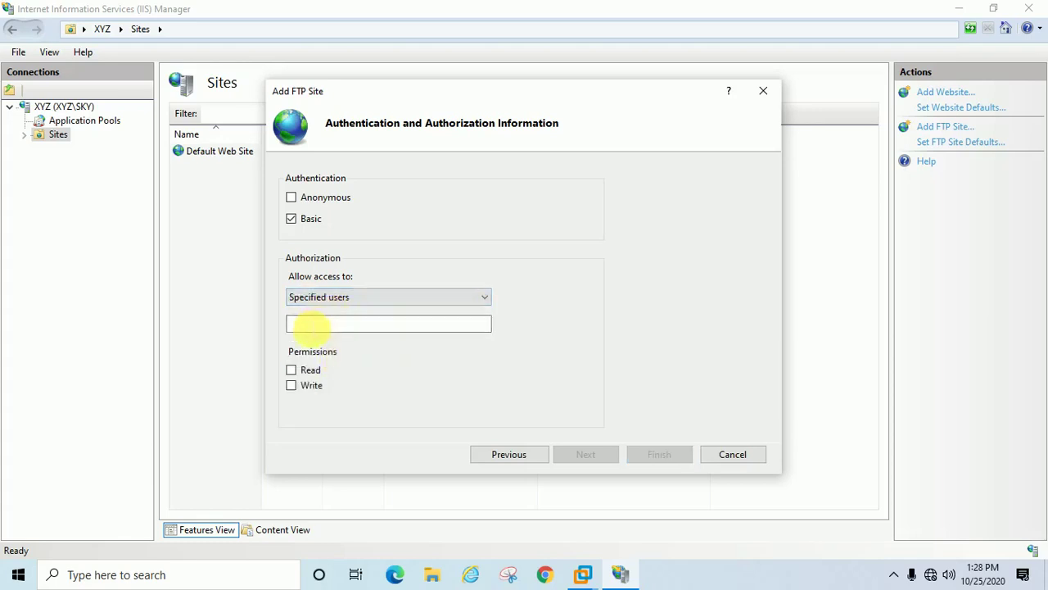
pyautogui.click(304, 326)
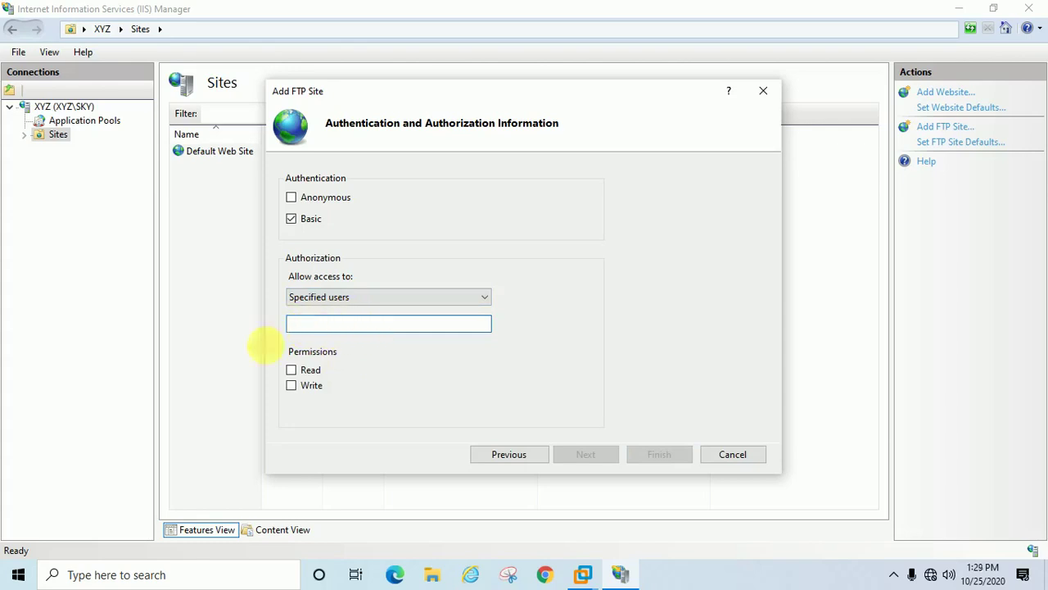
# Bring up the Windows app list, then dismiss it to return to the wizard
pyautogui.click(18, 574)
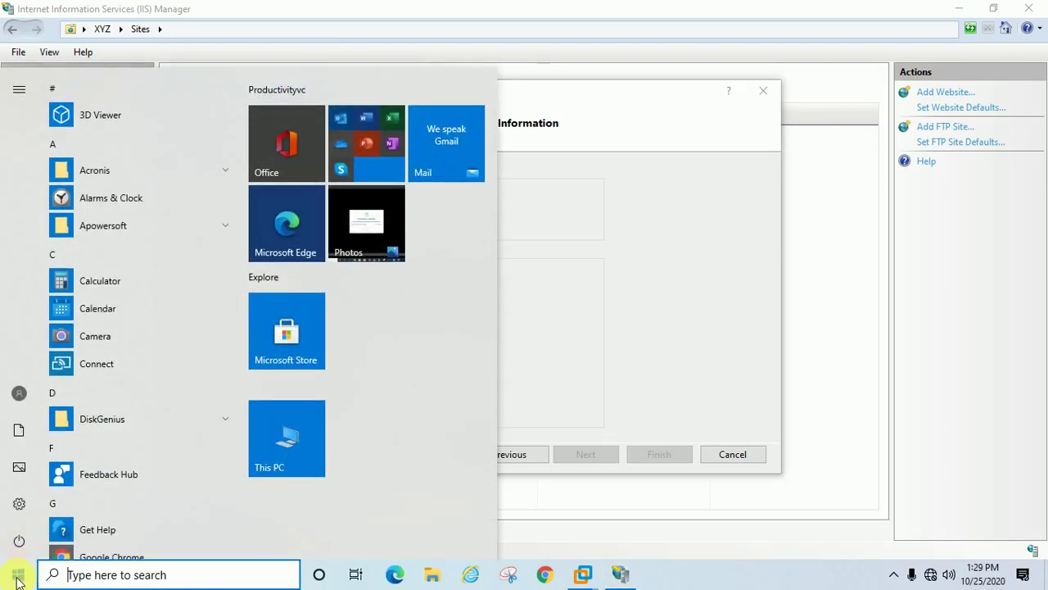
pyautogui.moveTo(18, 393)
pyautogui.click(564, 381)
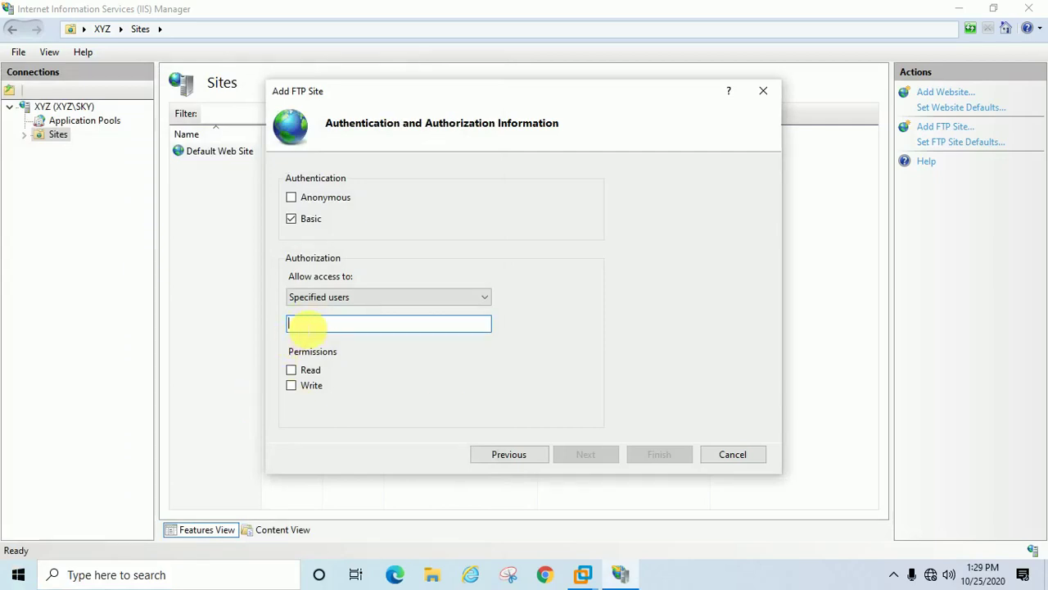
pyautogui.press('super+r')
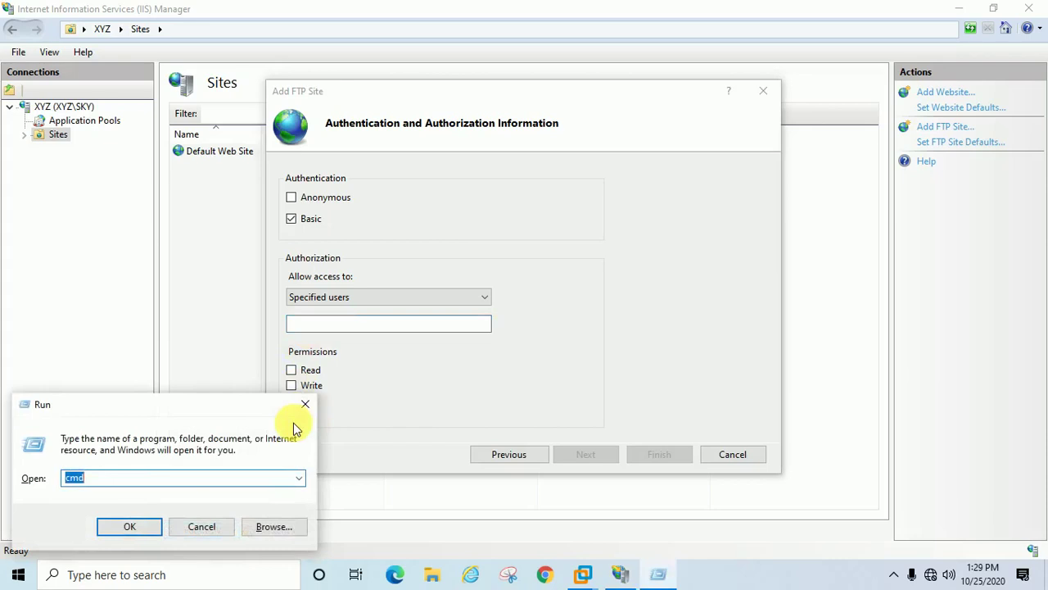
pyautogui.write('lu')
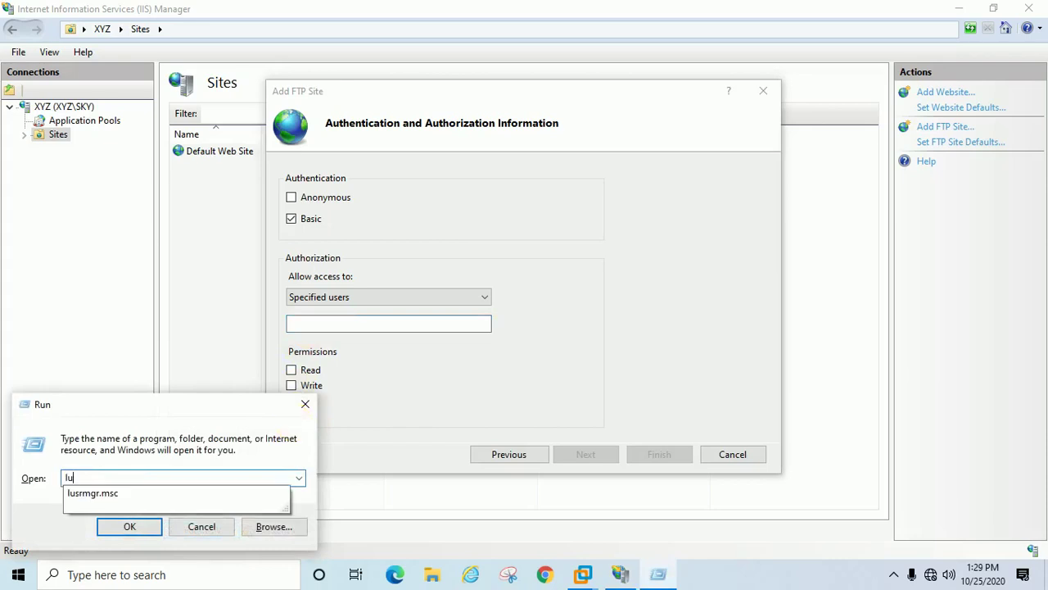
pyautogui.press('Down')
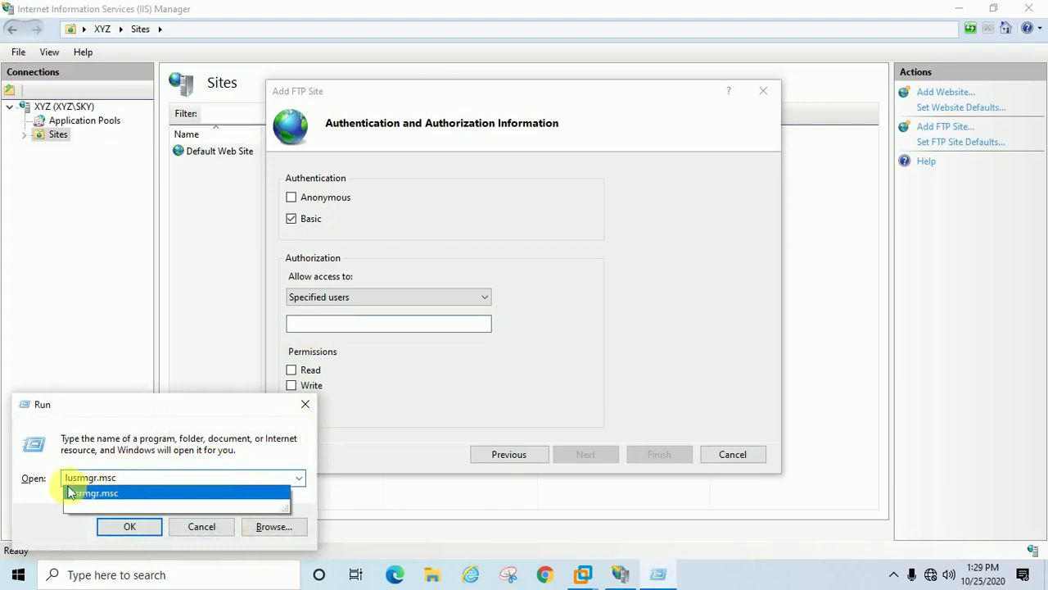
pyautogui.click(129, 527)
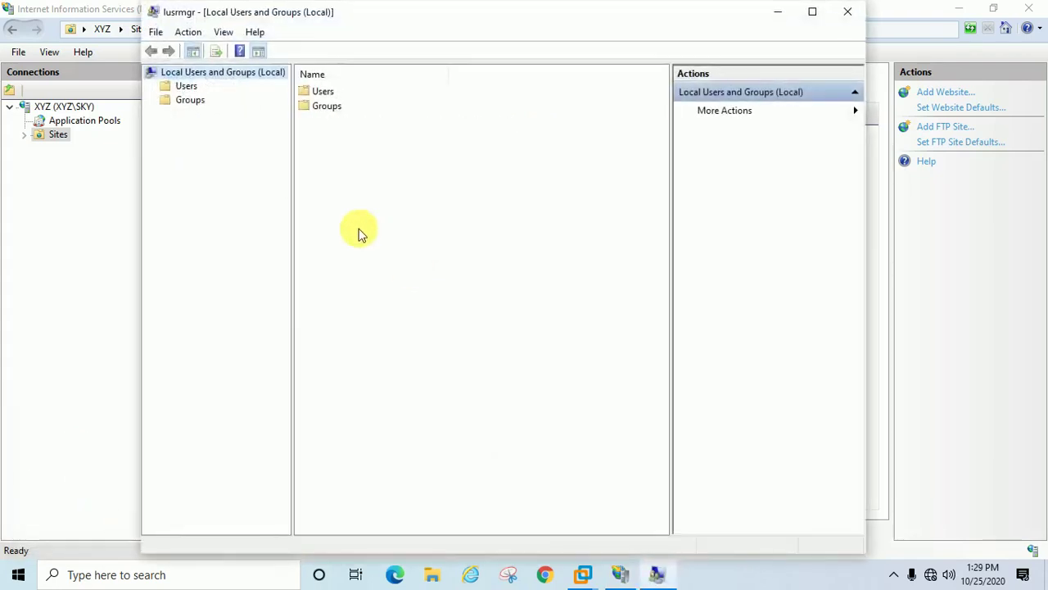
pyautogui.doubleClick(315, 96)
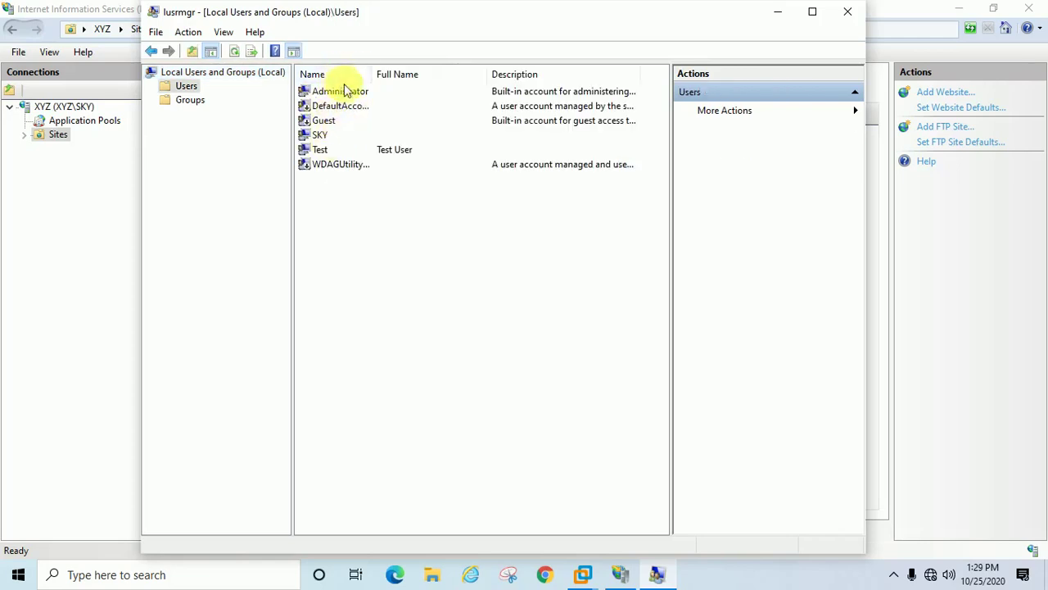
pyautogui.click(354, 92)
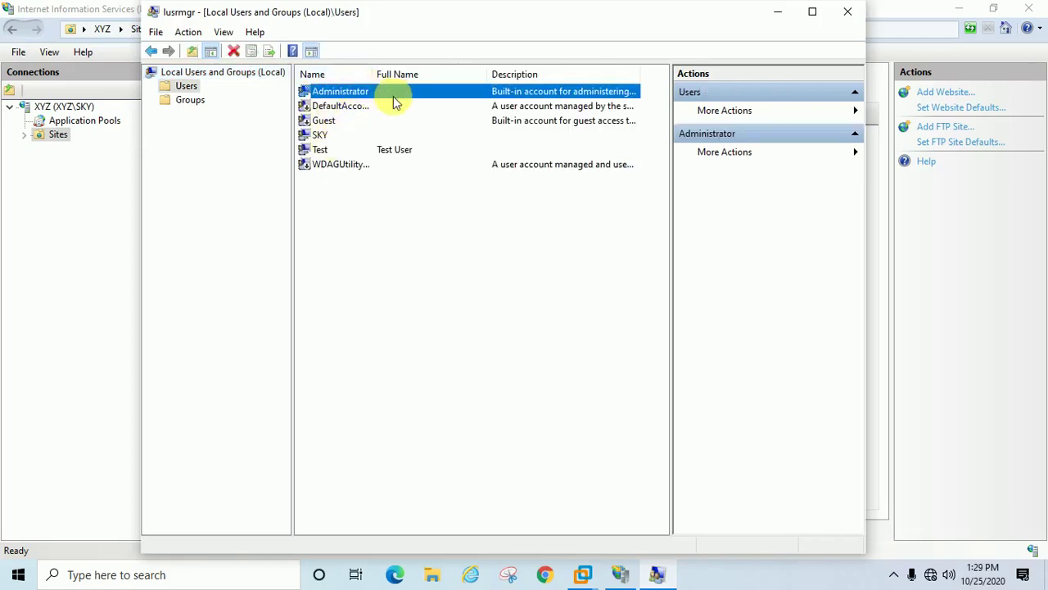
pyautogui.click(319, 135)
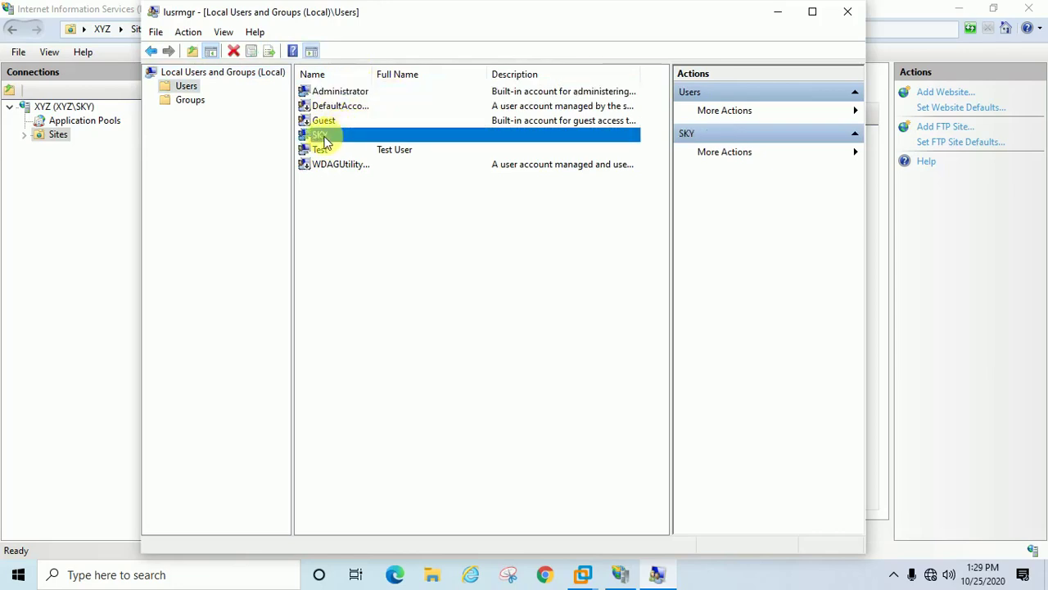
pyautogui.click(319, 150)
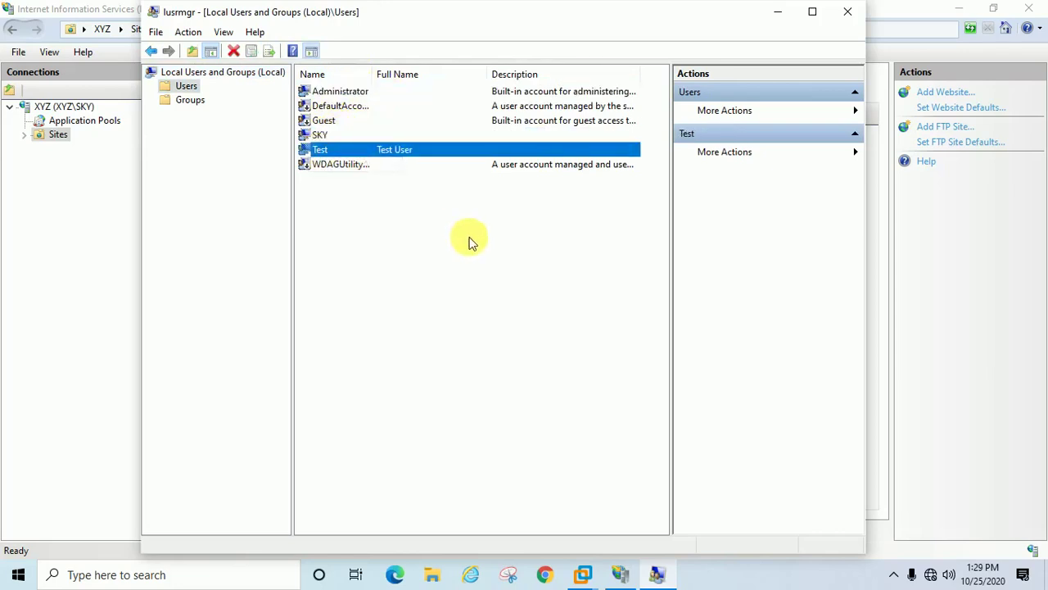
pyautogui.click(353, 96)
pyautogui.click(334, 136)
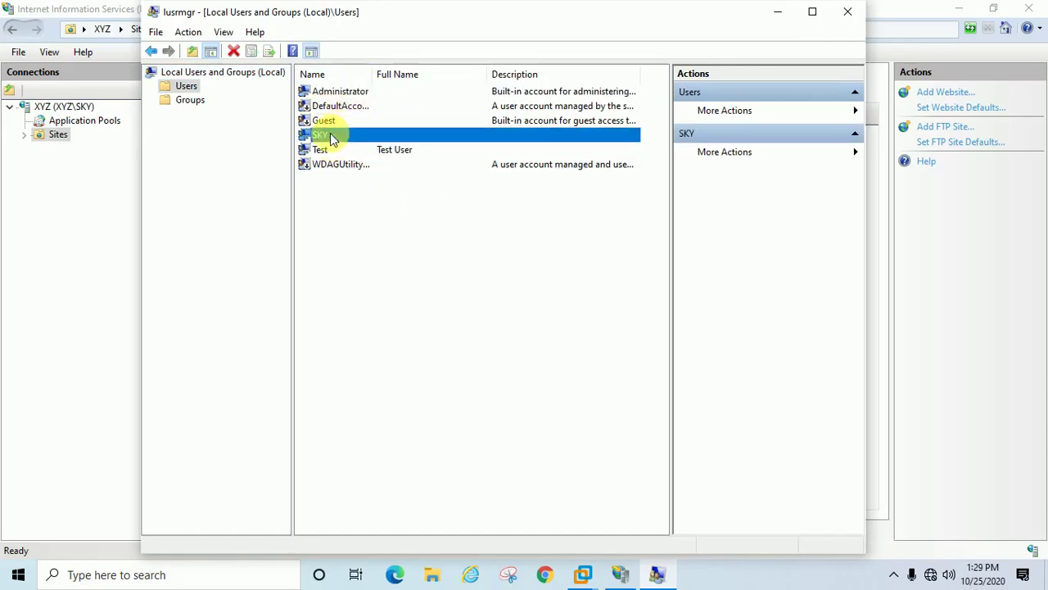
pyautogui.click(326, 153)
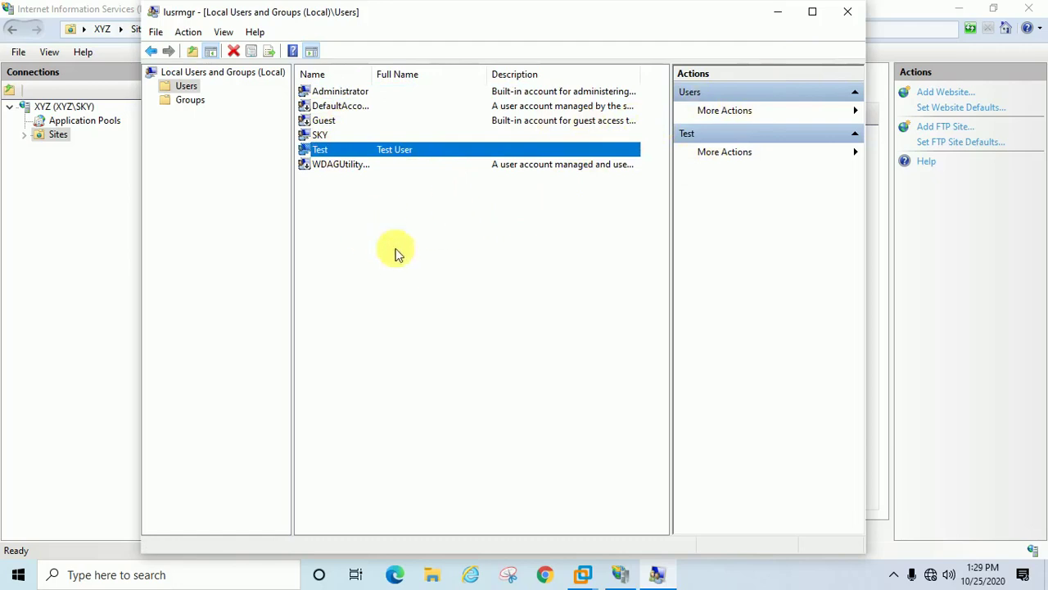
pyautogui.click(848, 12)
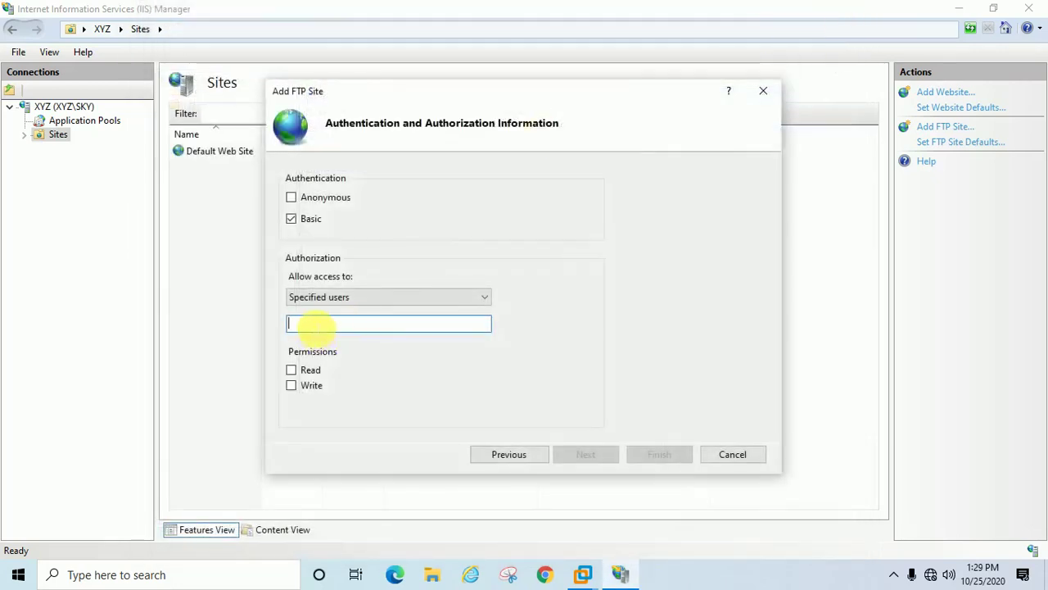
# Enter the allowed user name, grant it Read and Write permissions, and finish the wizard
pyautogui.write('sky')
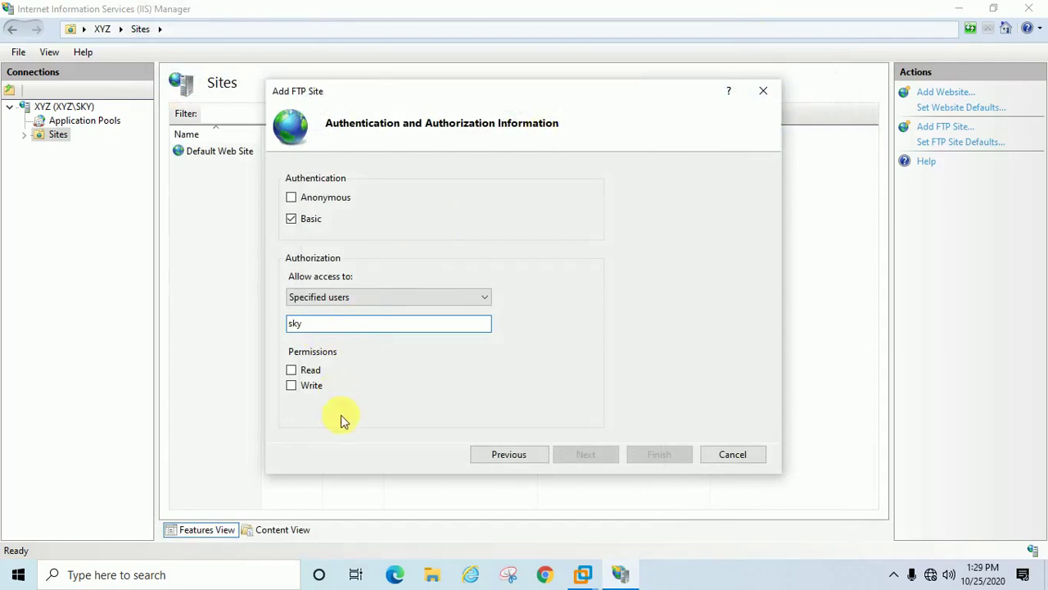
pyautogui.click(291, 370)
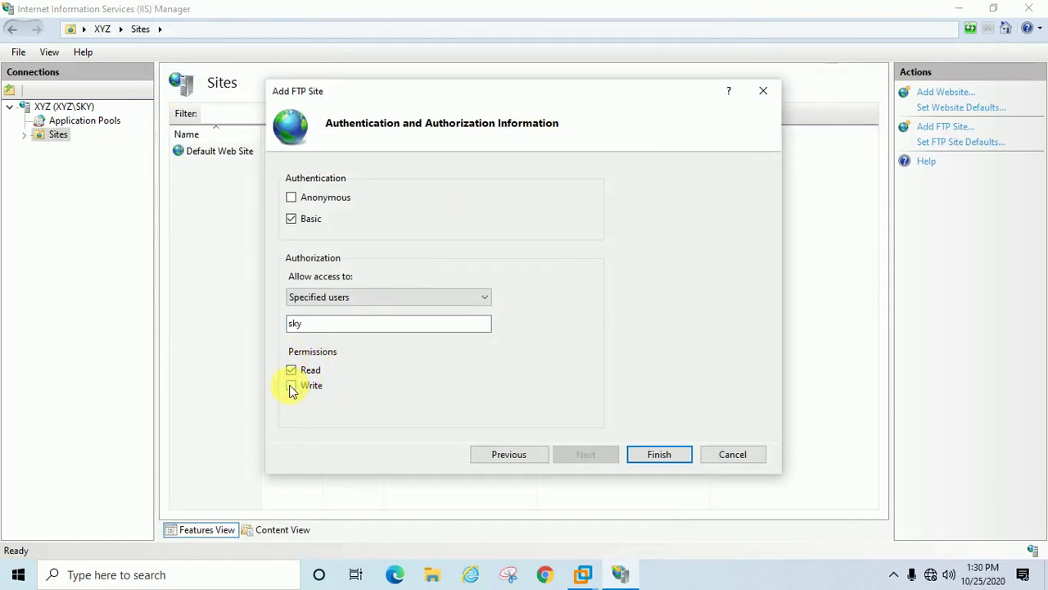
pyautogui.click(291, 387)
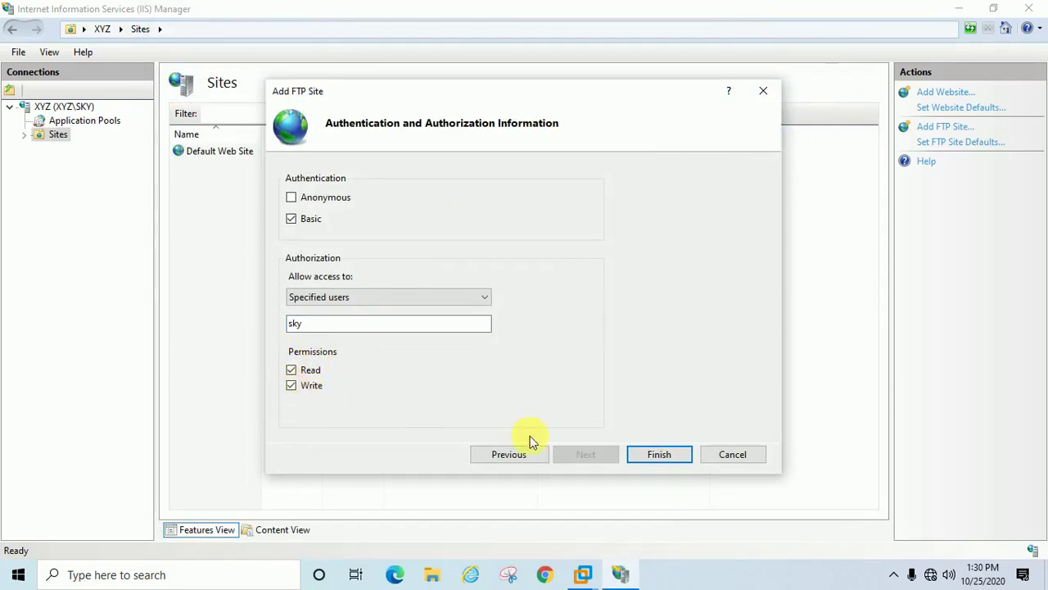
pyautogui.click(658, 455)
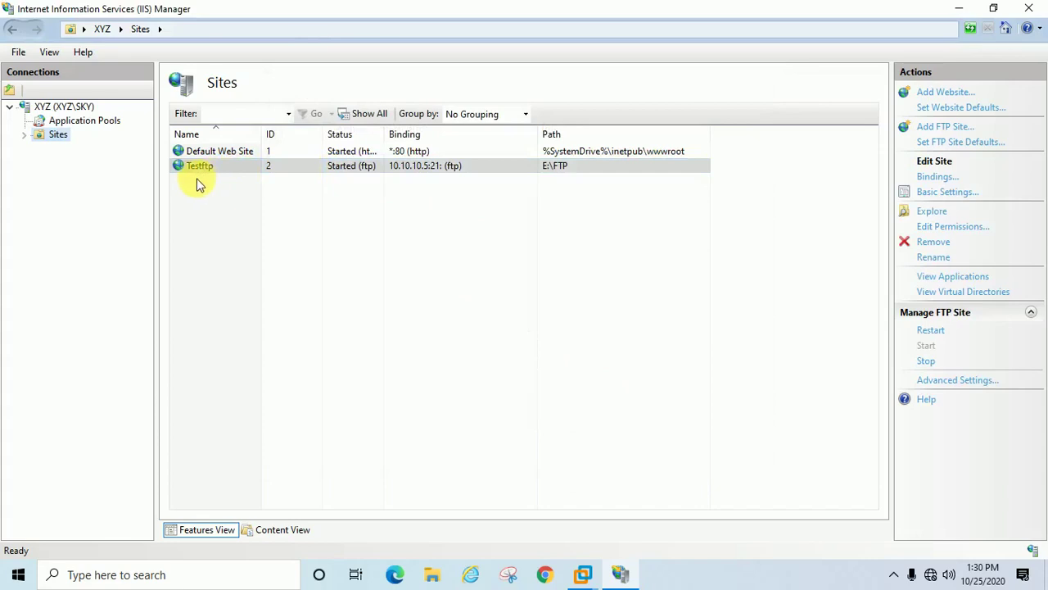
# Select Testftp in the Sites list, then open its node under Sites in Connections
pyautogui.click(266, 168)
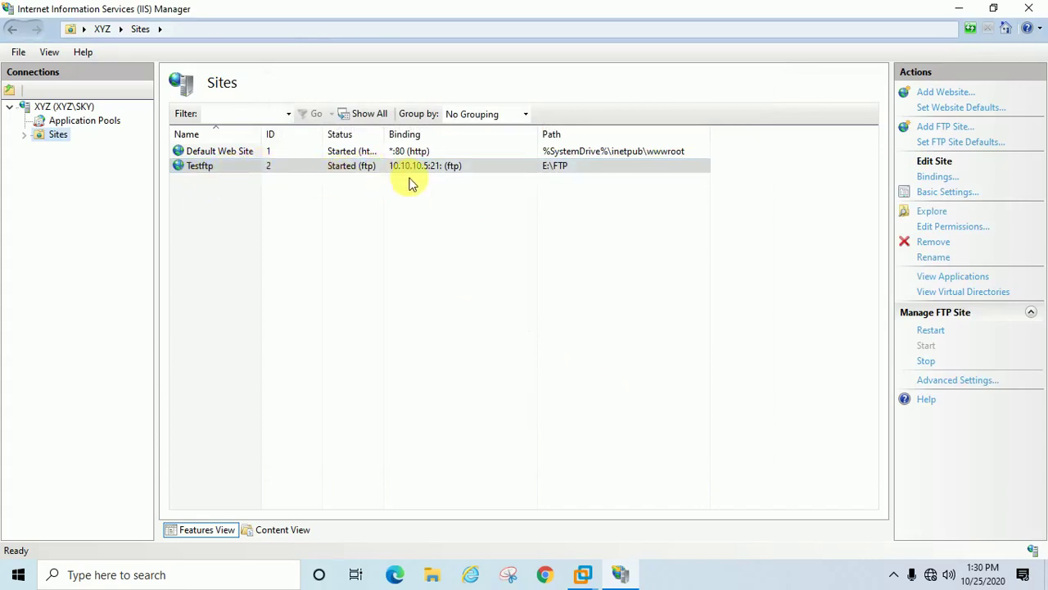
pyautogui.click(354, 174)
pyautogui.click(25, 137)
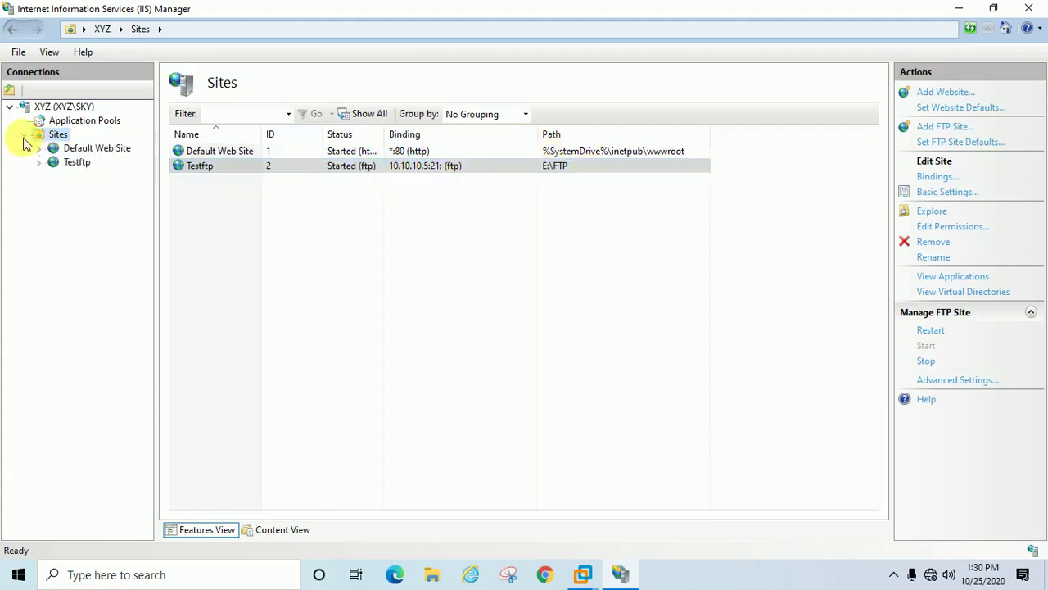
pyautogui.click(73, 163)
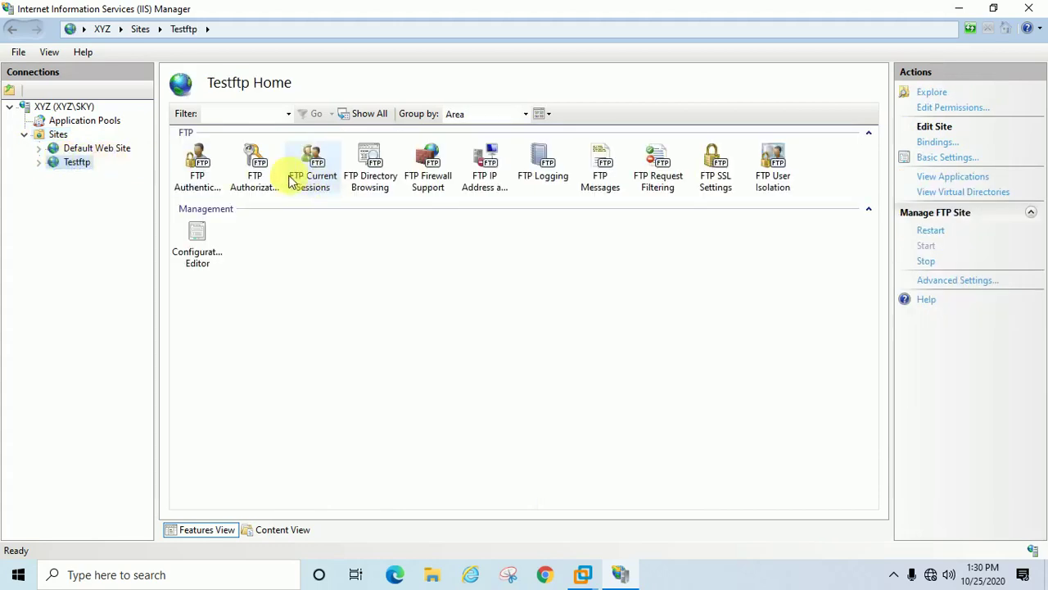
# Open FTP Authorization Rules, start an Allow rule for Specified users, then cancel it
pyautogui.click(250, 184)
pyautogui.doubleClick(250, 184)
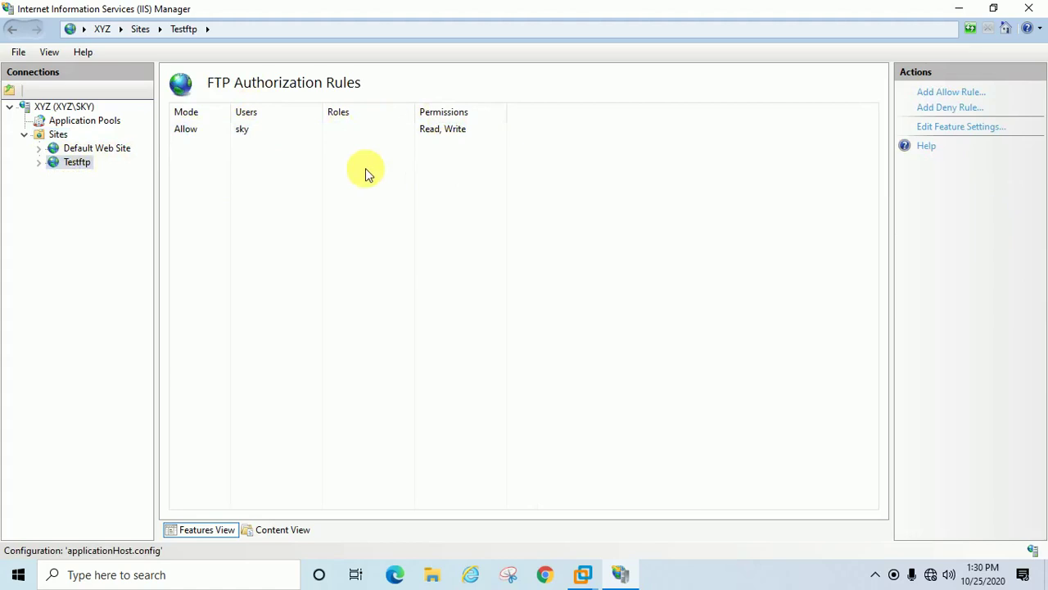
pyautogui.rightClick(232, 181)
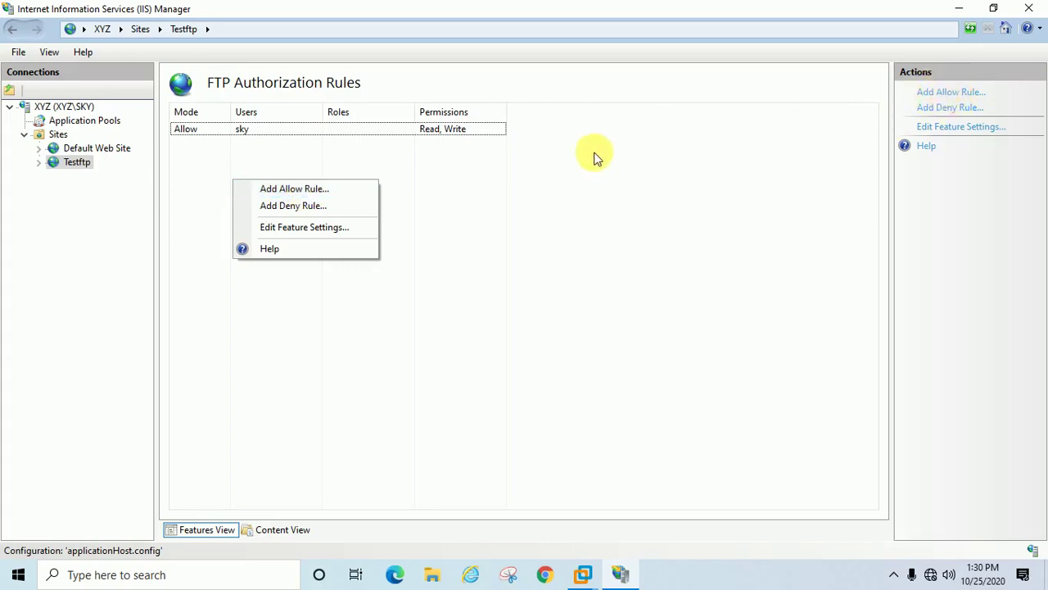
pyautogui.click(324, 190)
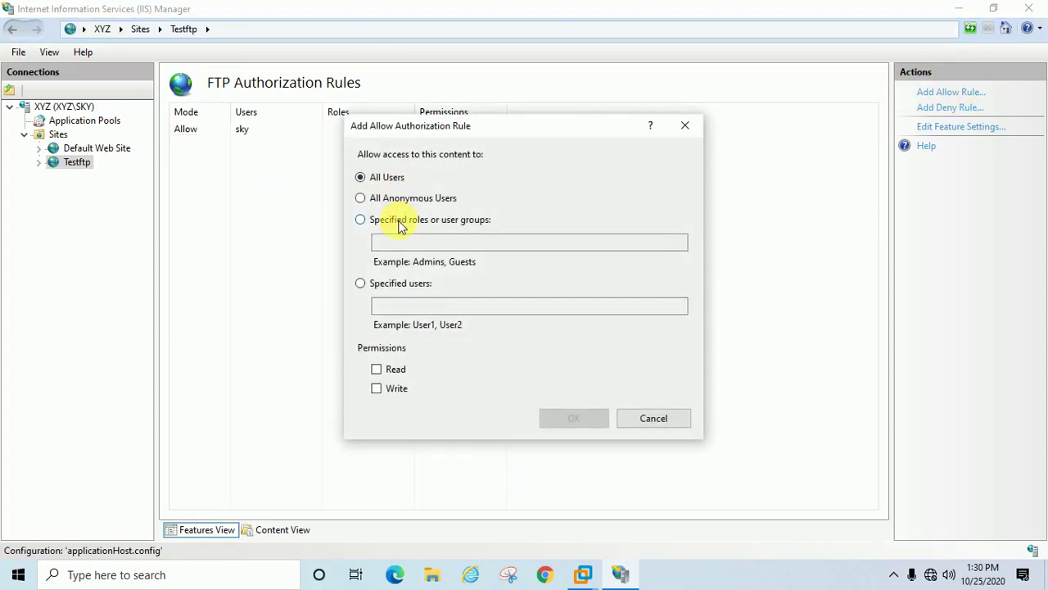
pyautogui.click(383, 284)
pyautogui.click(403, 307)
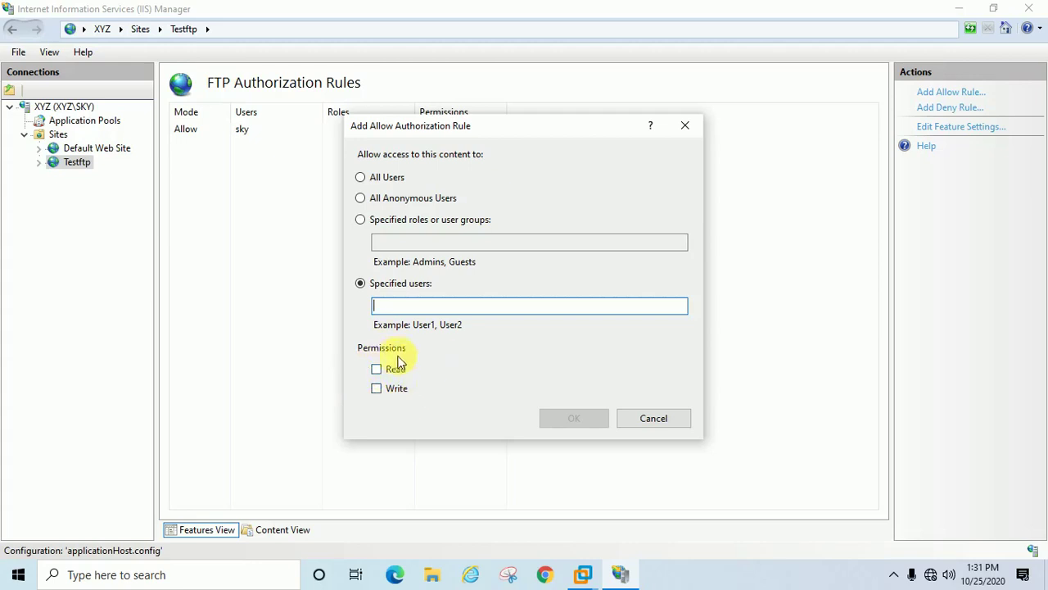
pyautogui.click(661, 418)
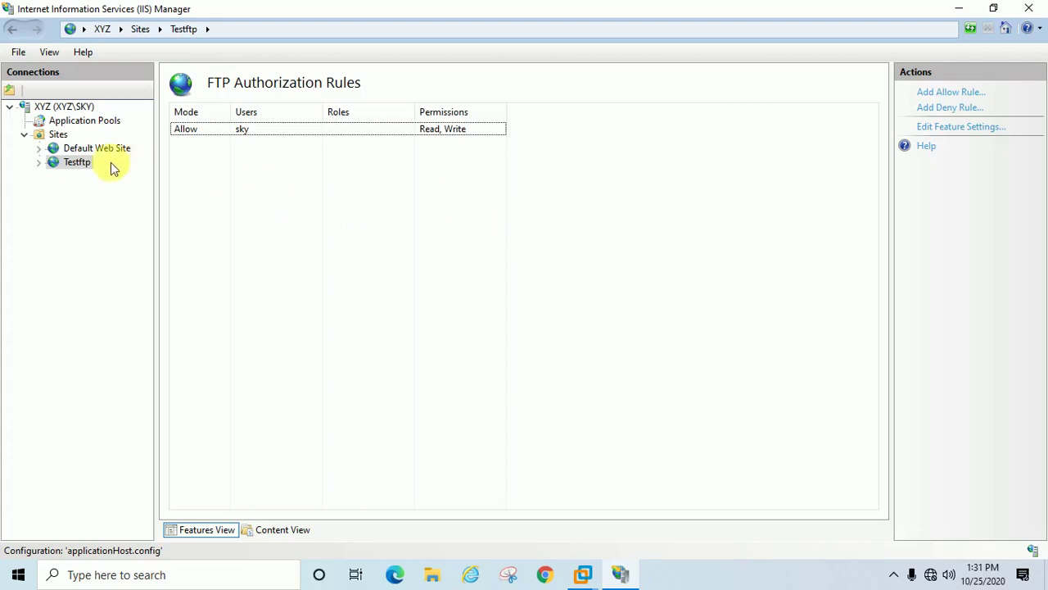
# View Testftp's FTP Directory Browsing settings, then open the empty FTP Current Sessions list
pyautogui.click(72, 162)
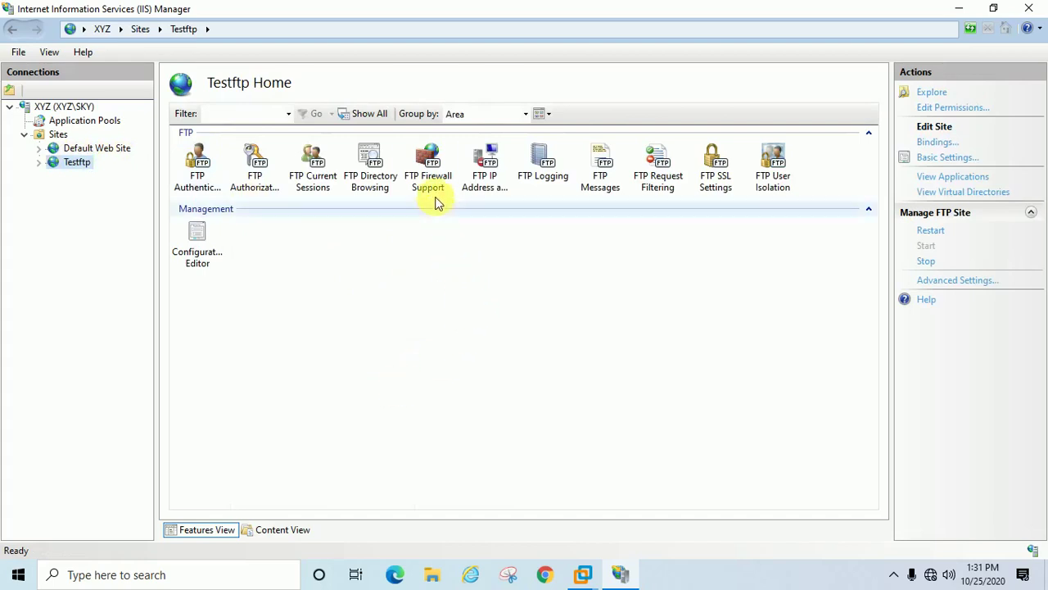
pyautogui.doubleClick(389, 180)
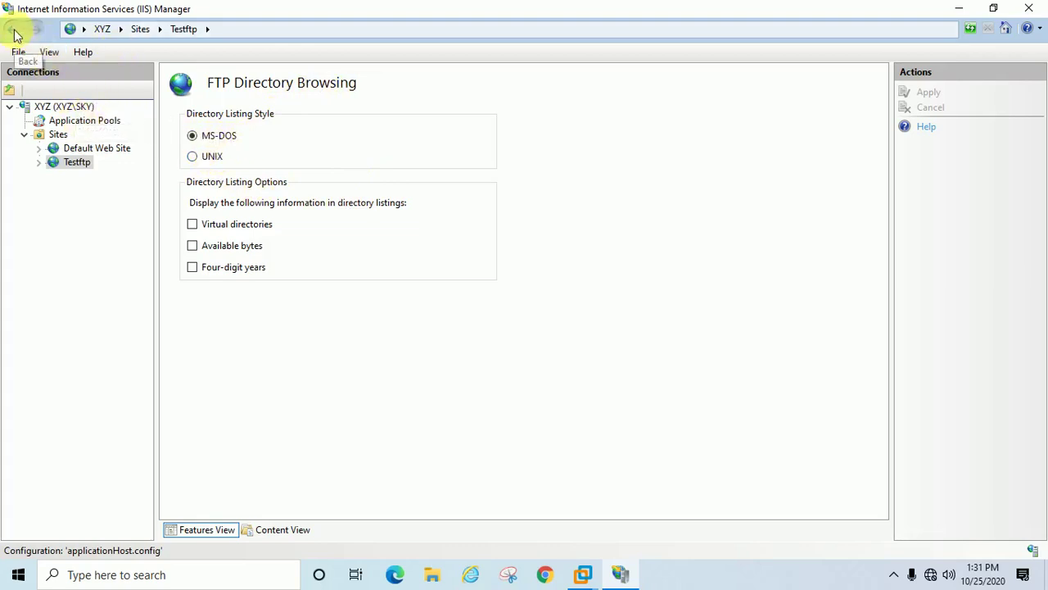
pyautogui.click(14, 32)
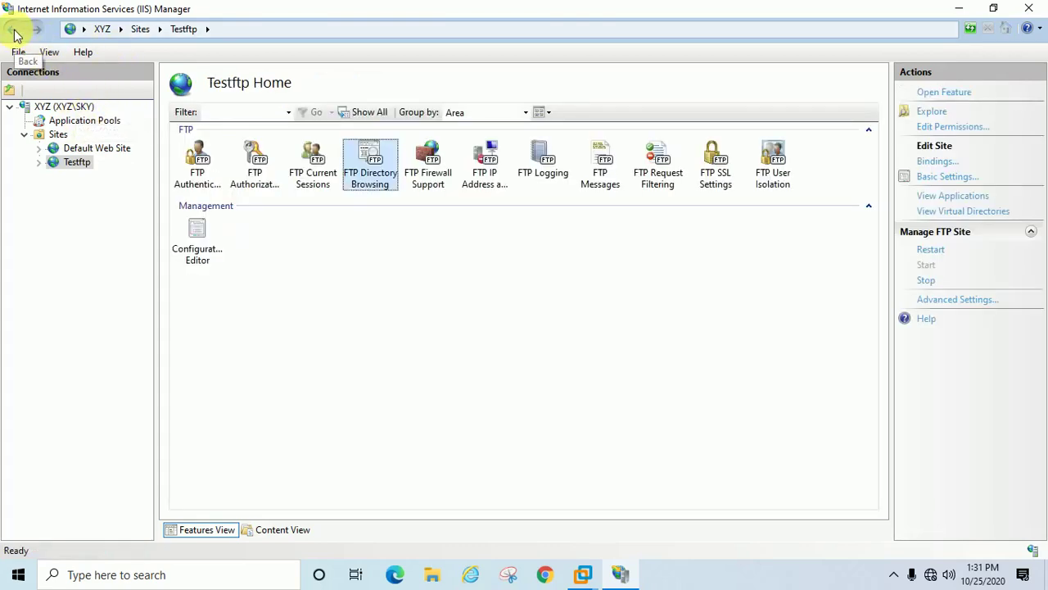
pyautogui.click(323, 176)
pyautogui.doubleClick(323, 176)
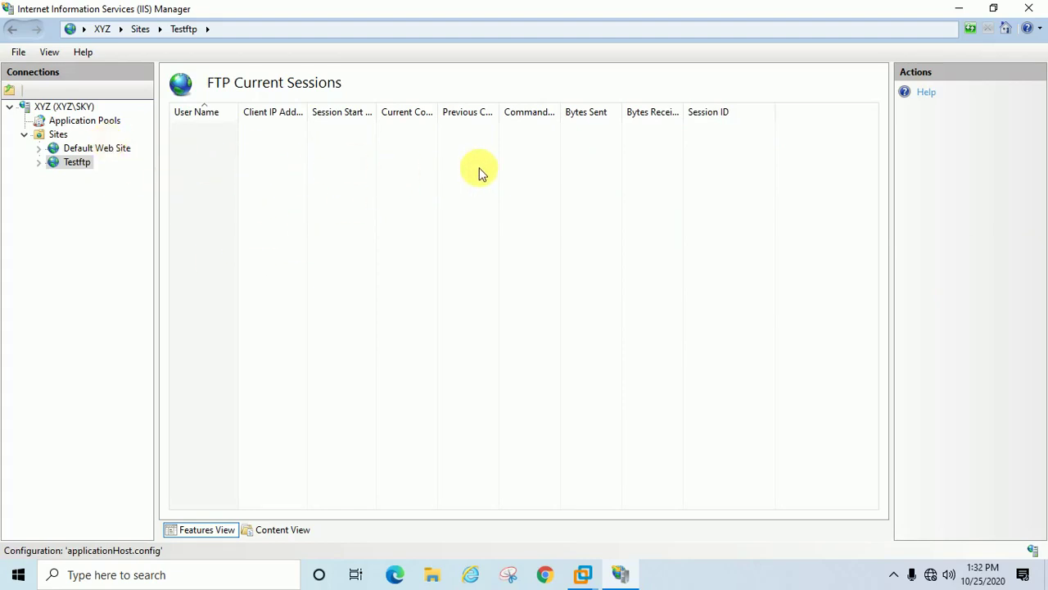
# Return to the Testftp Home page and open the FTP Messages feature
pyautogui.click(11, 29)
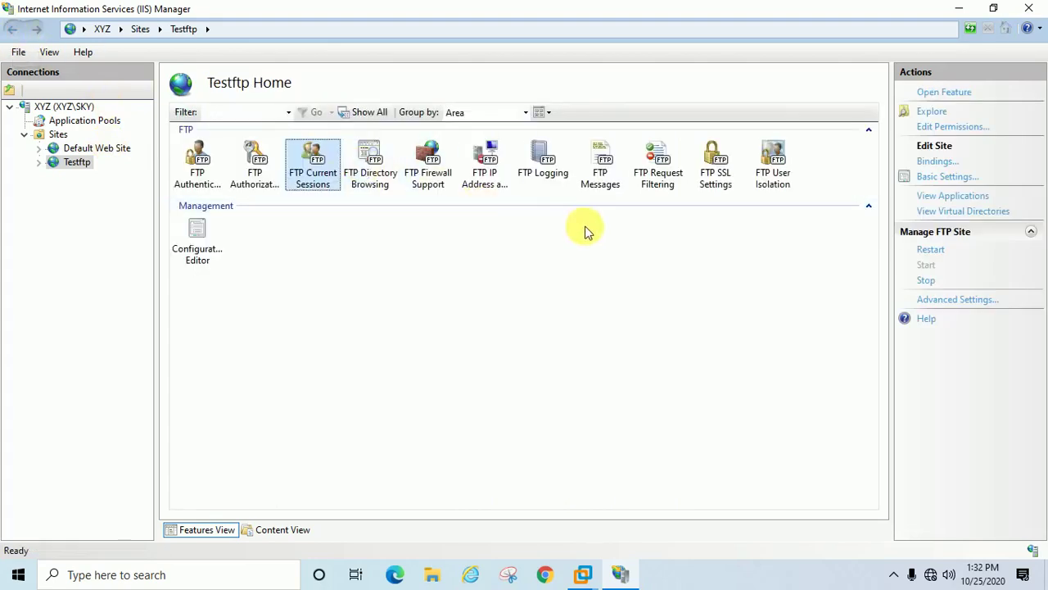
pyautogui.doubleClick(602, 168)
# Enter 'Welcome to Testftp' as the Welcome message, apply it, and return to Testftp Home
pyautogui.click(276, 259)
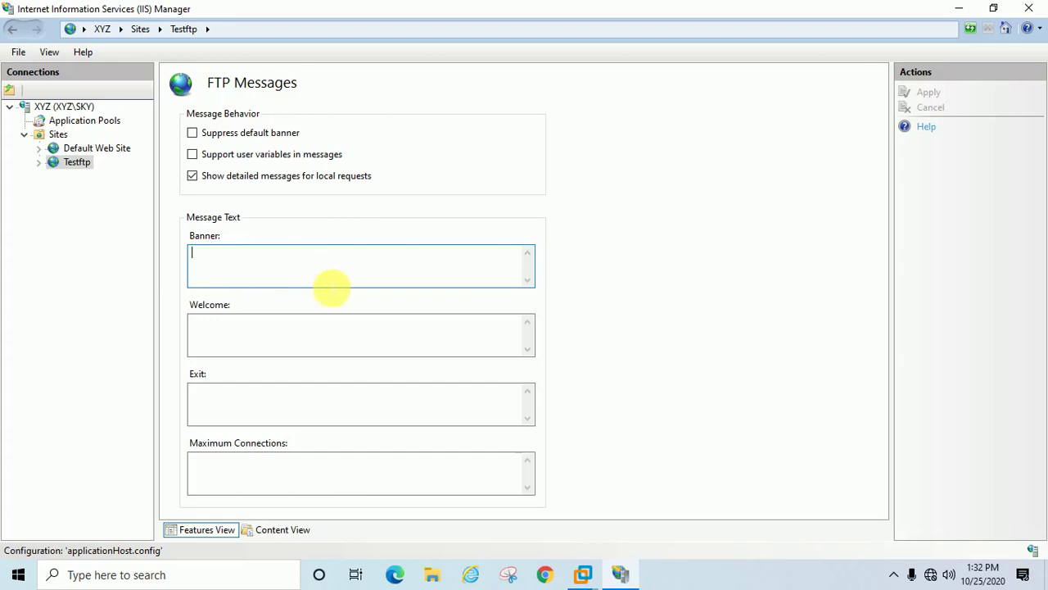
pyautogui.click(234, 328)
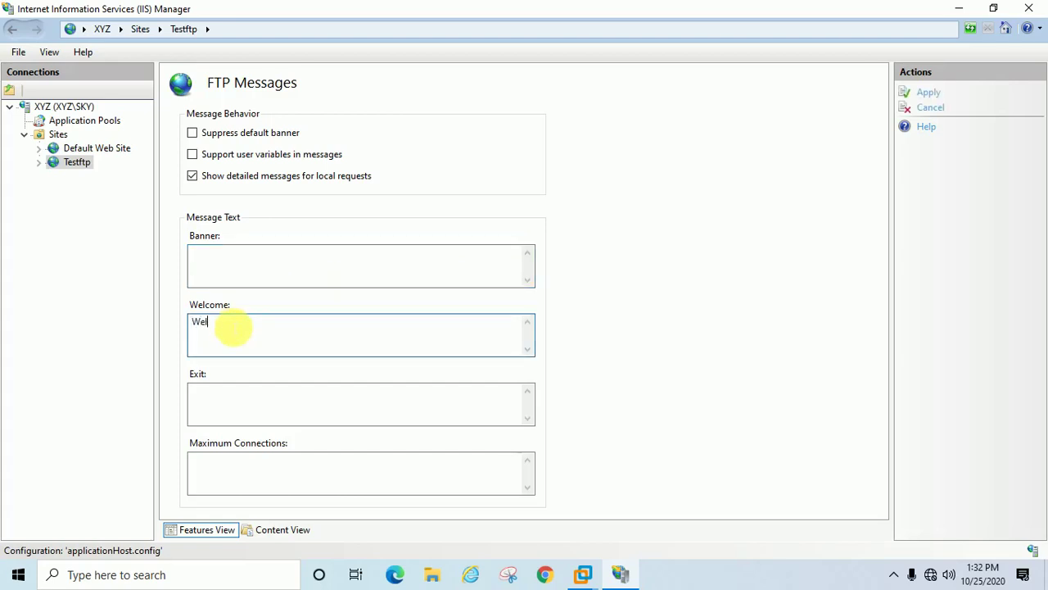
pyautogui.write('Welcome to Testftp')
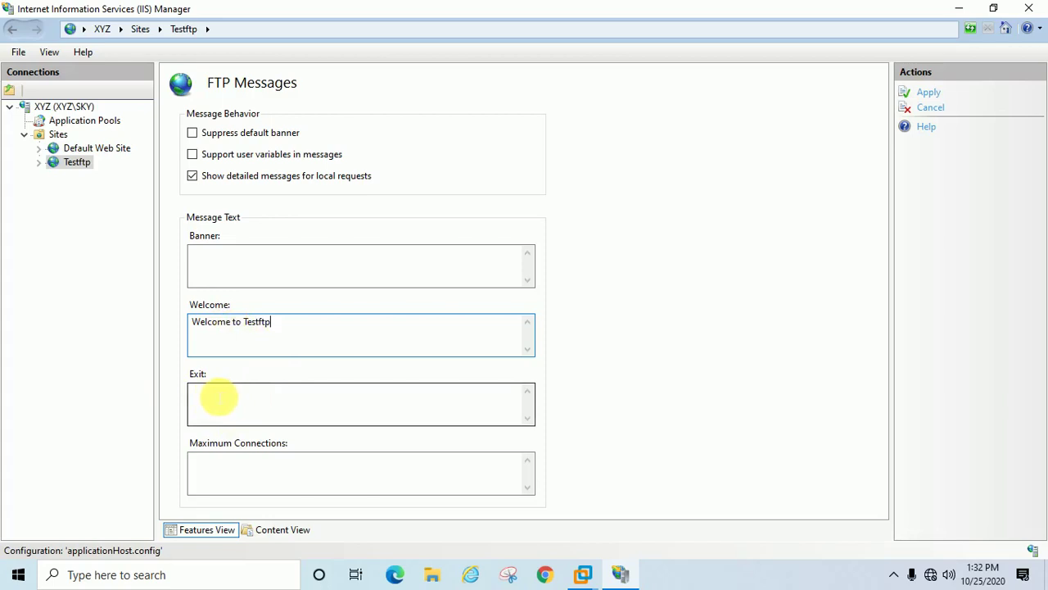
pyautogui.click(217, 397)
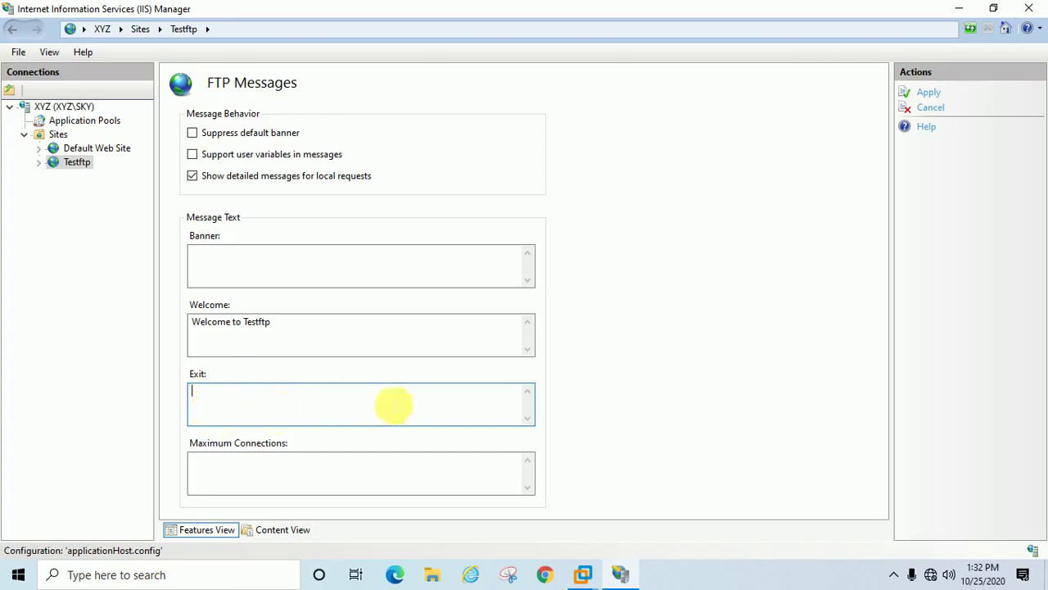
pyautogui.click(930, 95)
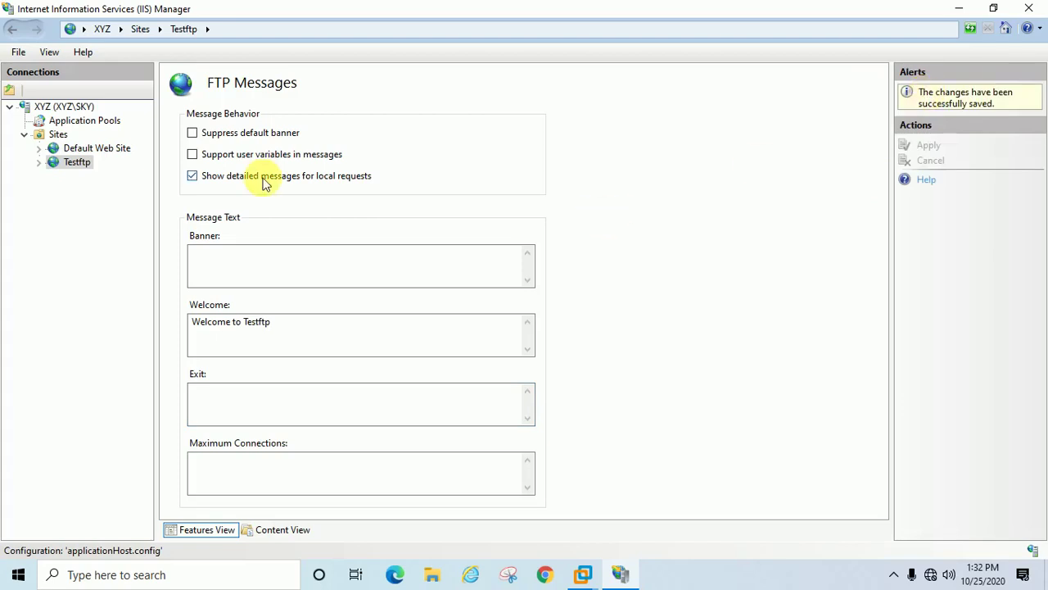
pyautogui.click(77, 163)
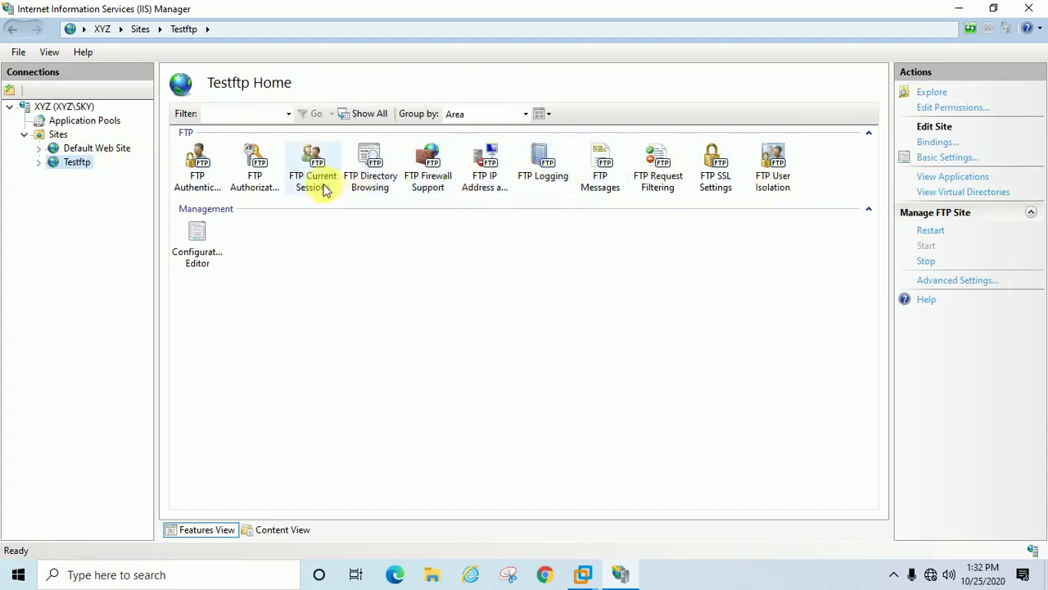
# Reopen Testftp's FTP Authorization Rules, then minimize IIS Manager to show the desktop
pyautogui.click(262, 181)
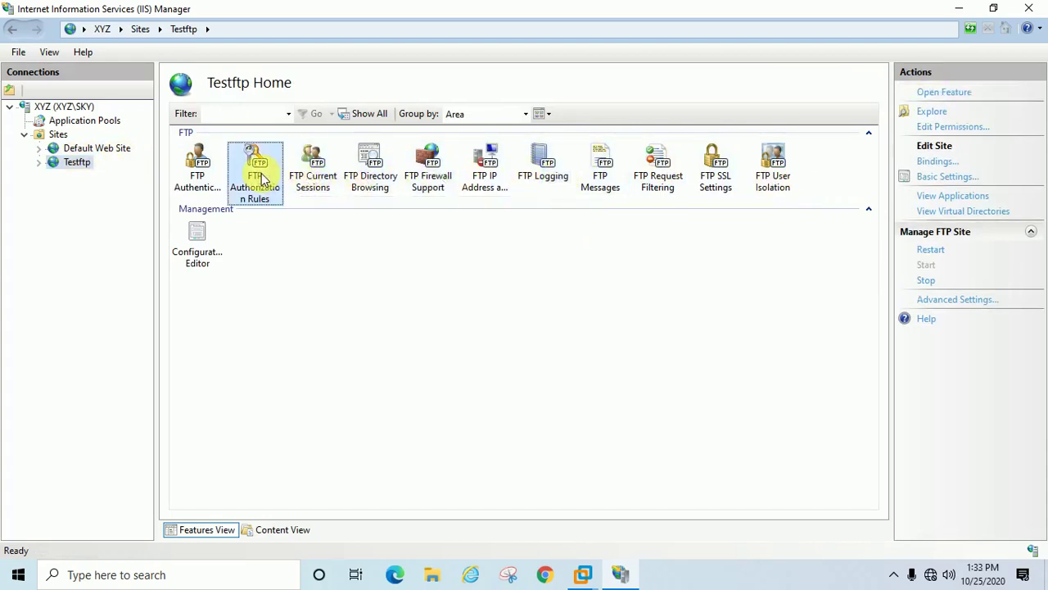
pyautogui.doubleClick(260, 176)
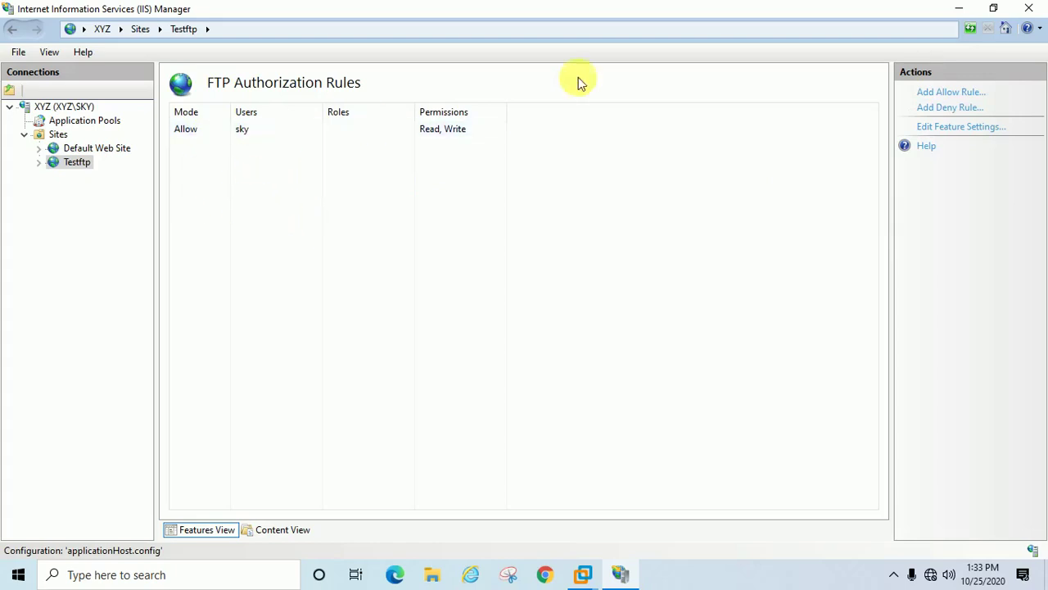
pyautogui.click(960, 9)
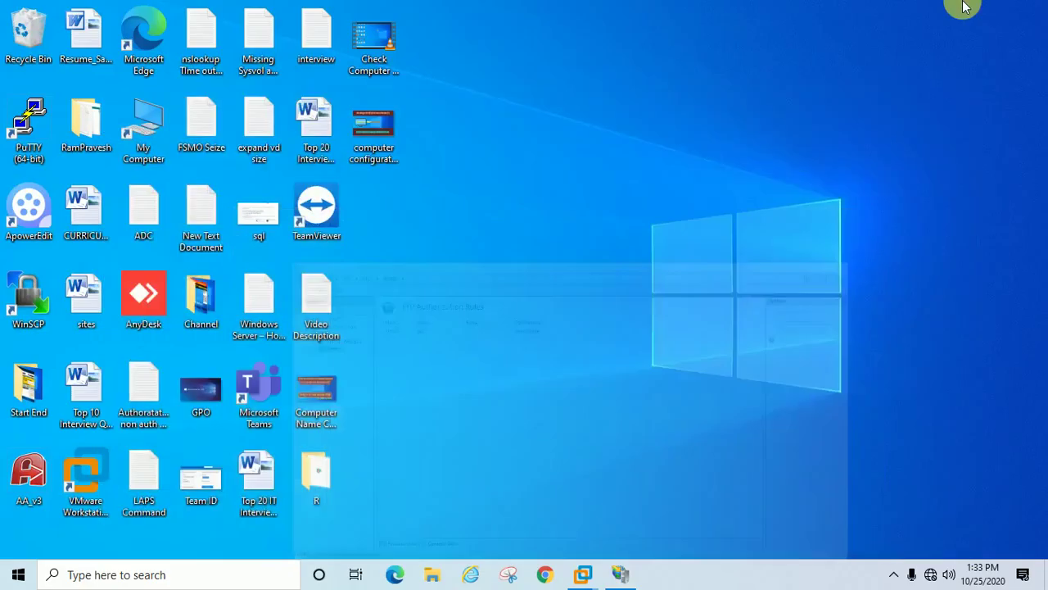
# In Internet Explorer, go to the FTP address ftp://10.10.10.5
pyautogui.click(471, 574)
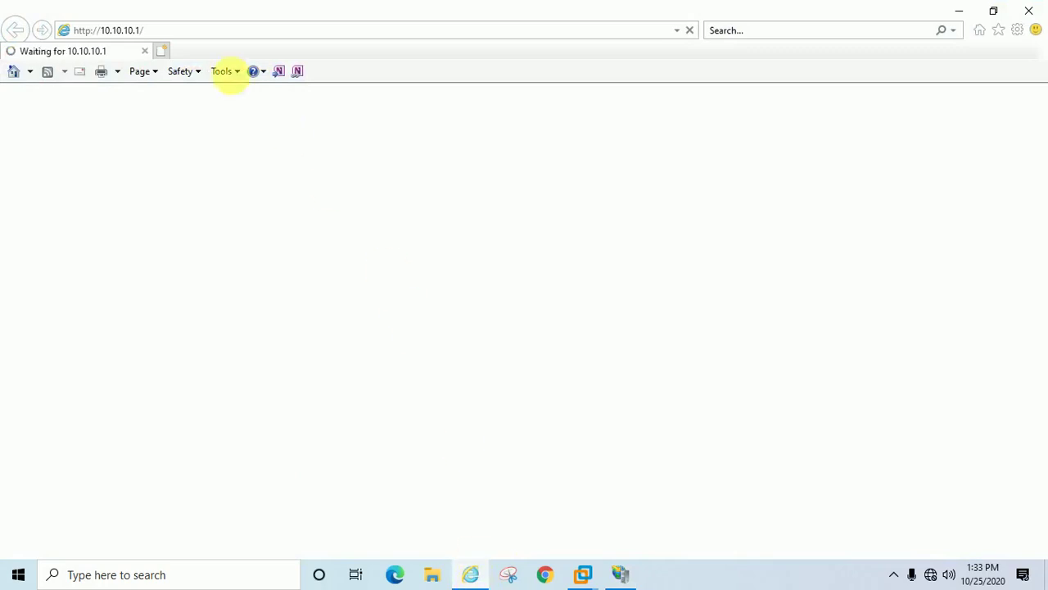
pyautogui.click(167, 30)
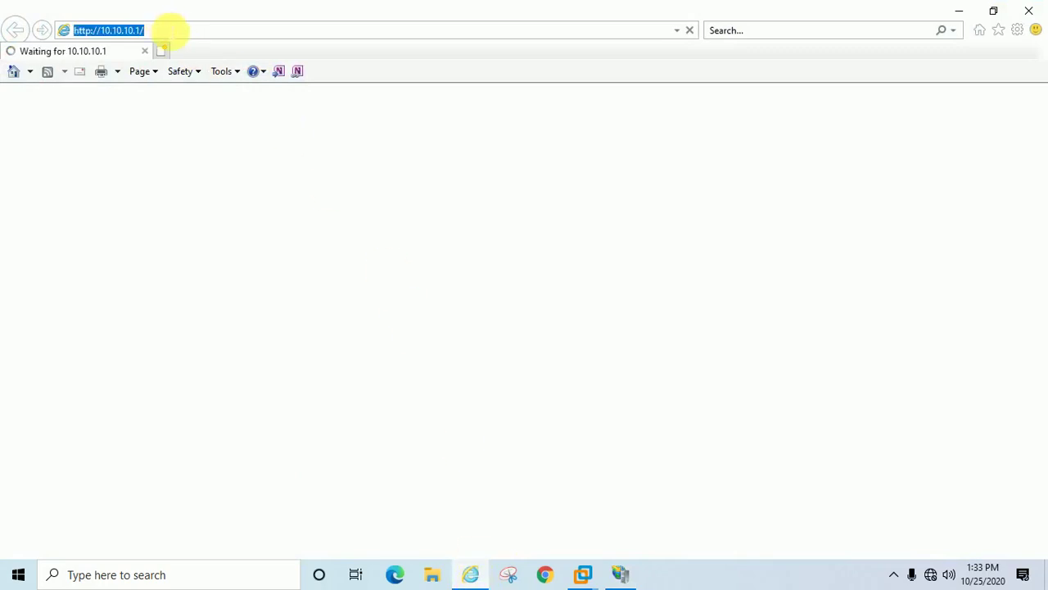
pyautogui.write('ft')
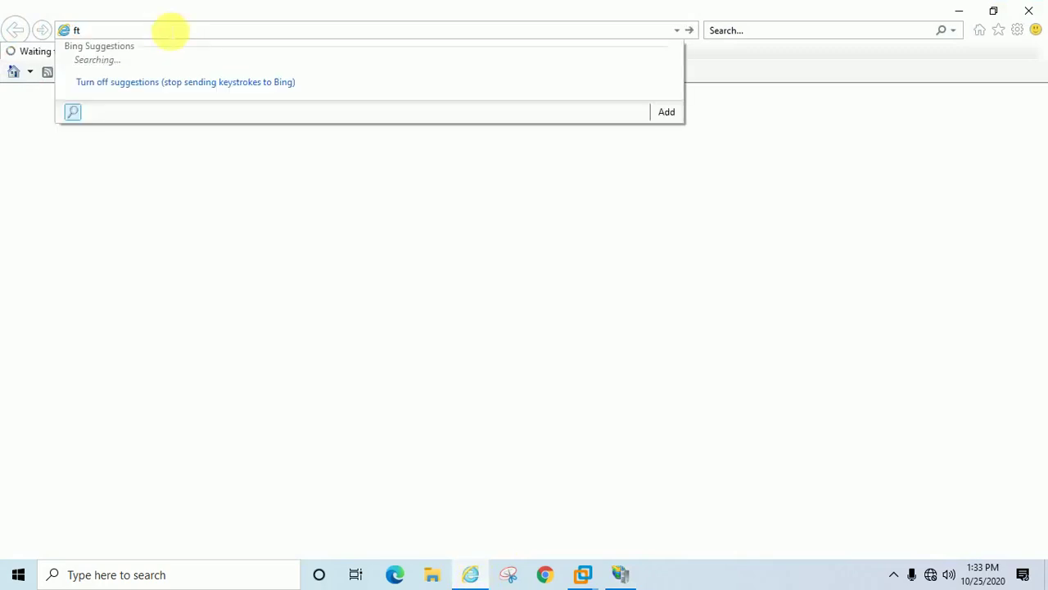
pyautogui.write('p')
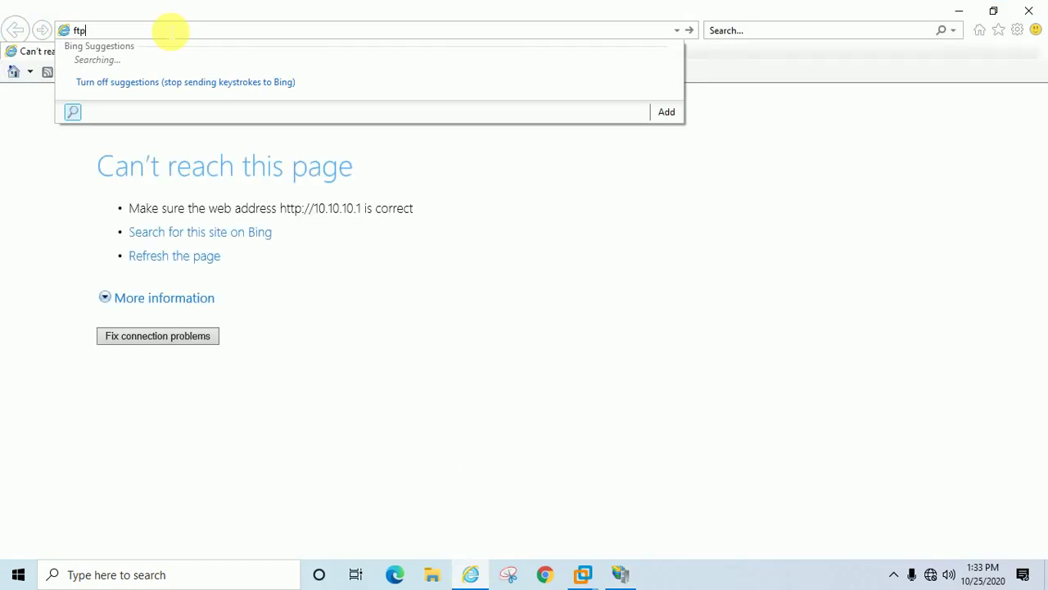
pyautogui.write('://10')
pyautogui.write('.10.10.')
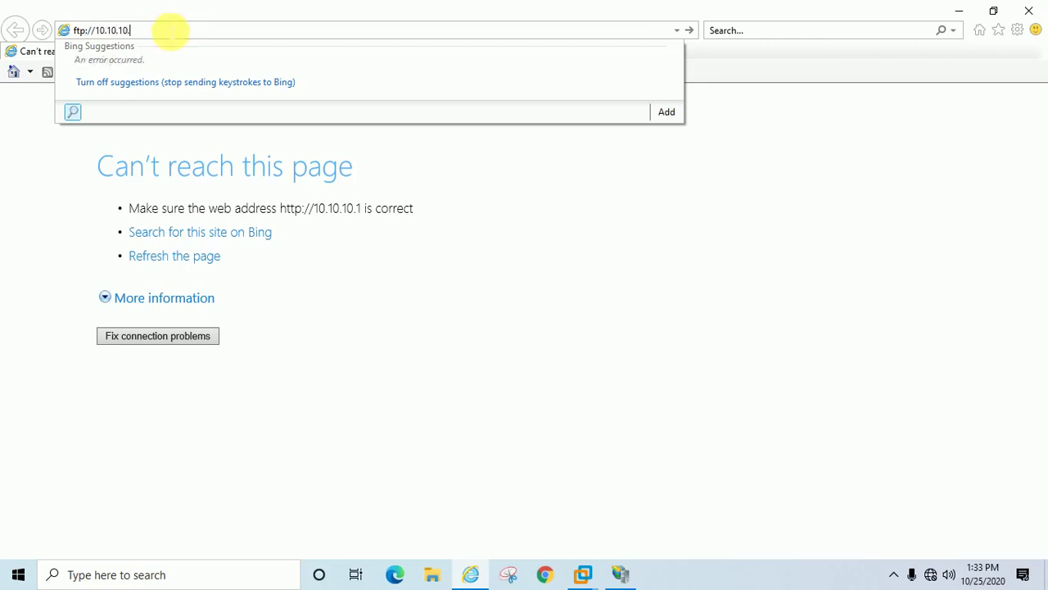
pyautogui.write('5')
pyautogui.press('Return')
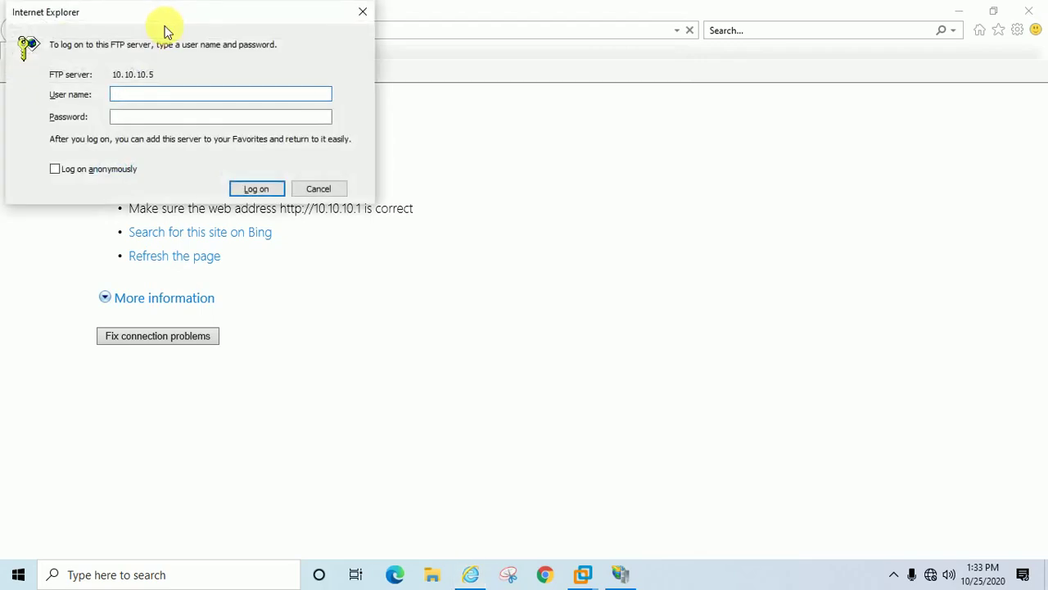
# Log on to the FTP server with the user name and password
pyautogui.moveTo(190, 17); pyautogui.dragTo(287, 67)
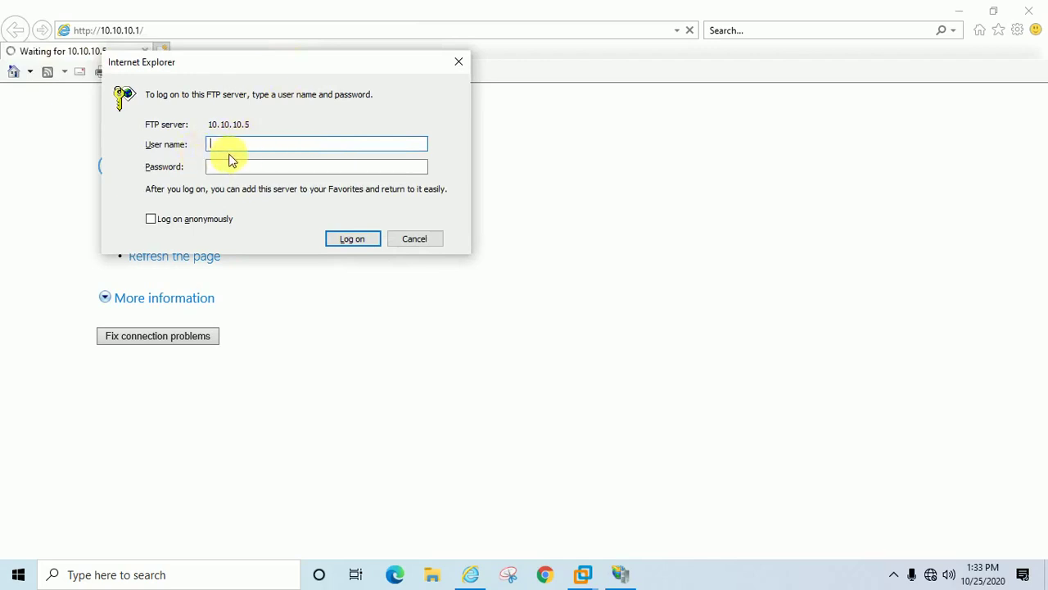
pyautogui.write('sky')
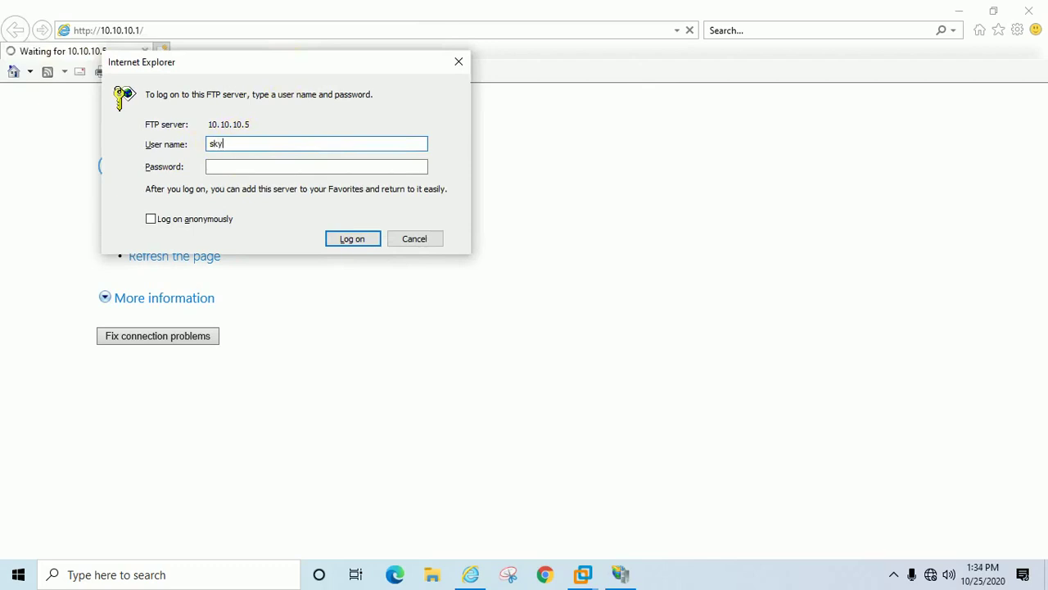
pyautogui.click(246, 166)
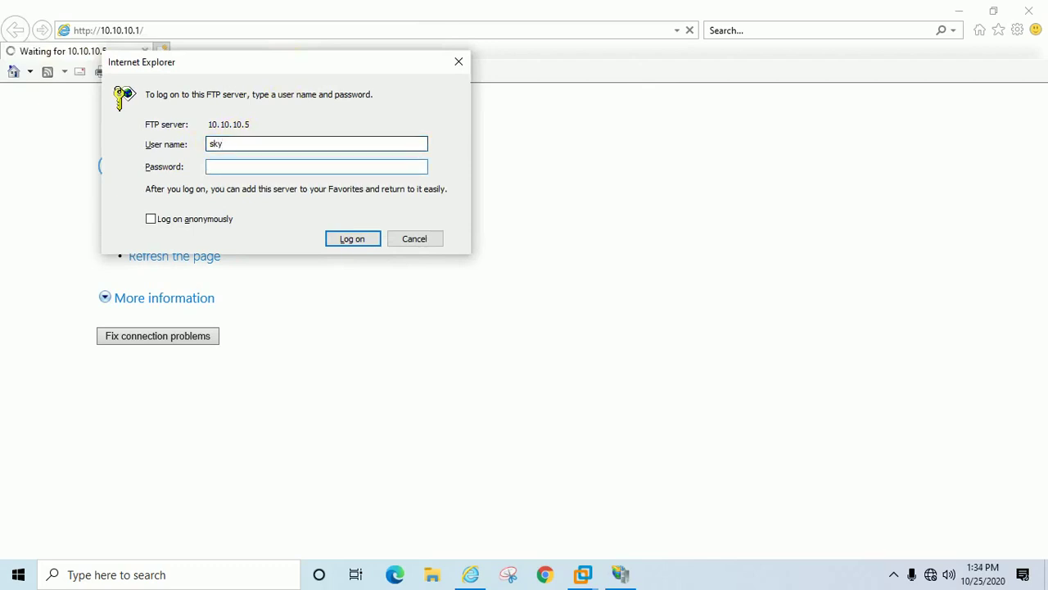
pyautogui.write('****')
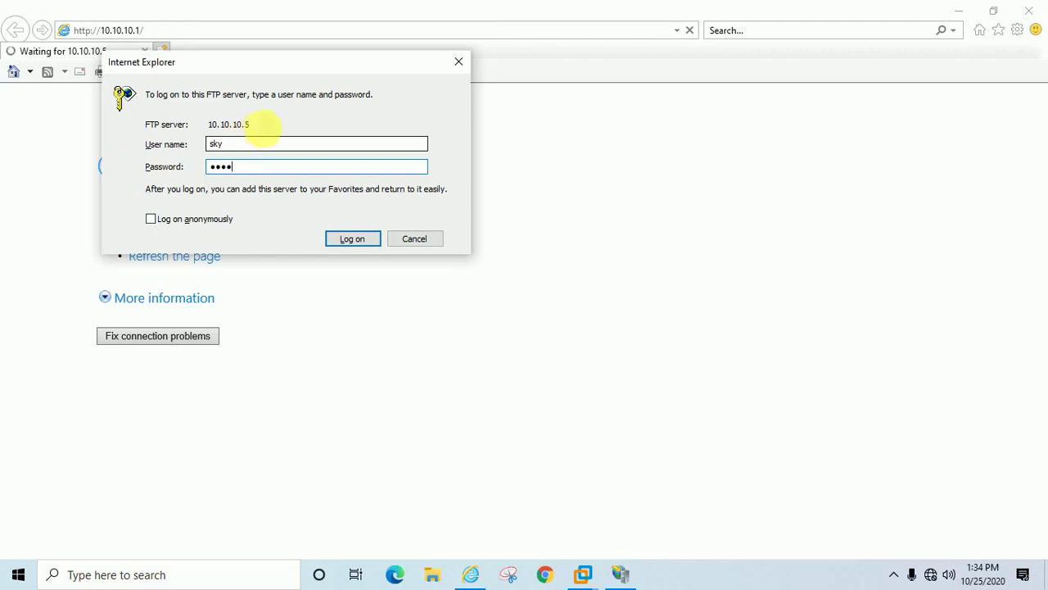
pyautogui.click(356, 240)
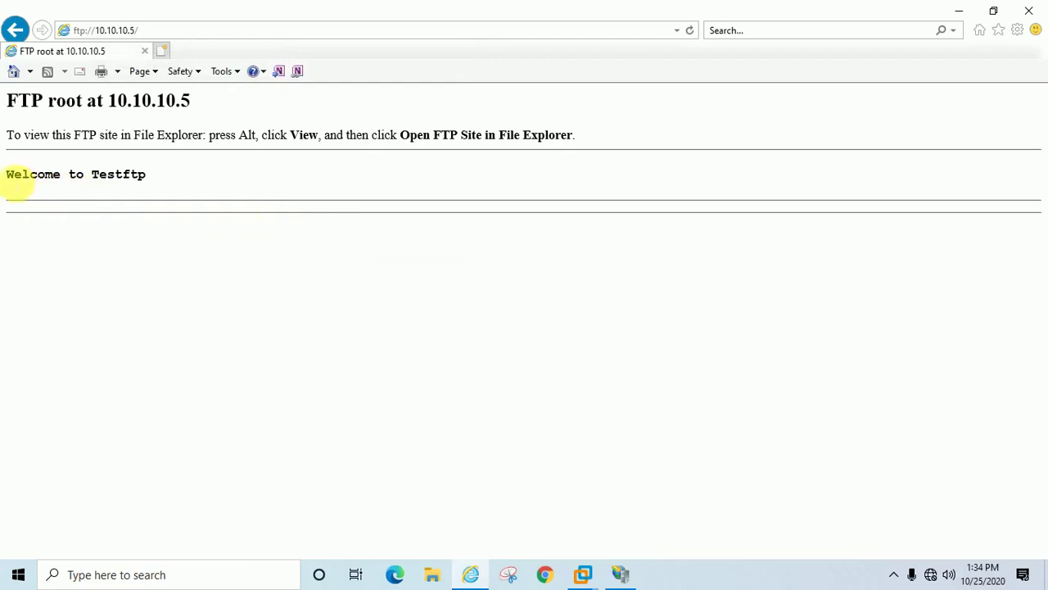
# Highlight the 'Welcome to Testftp' message on the FTP root, then bring up File Explorer
pyautogui.moveTo(6, 176); pyautogui.dragTo(175, 182)
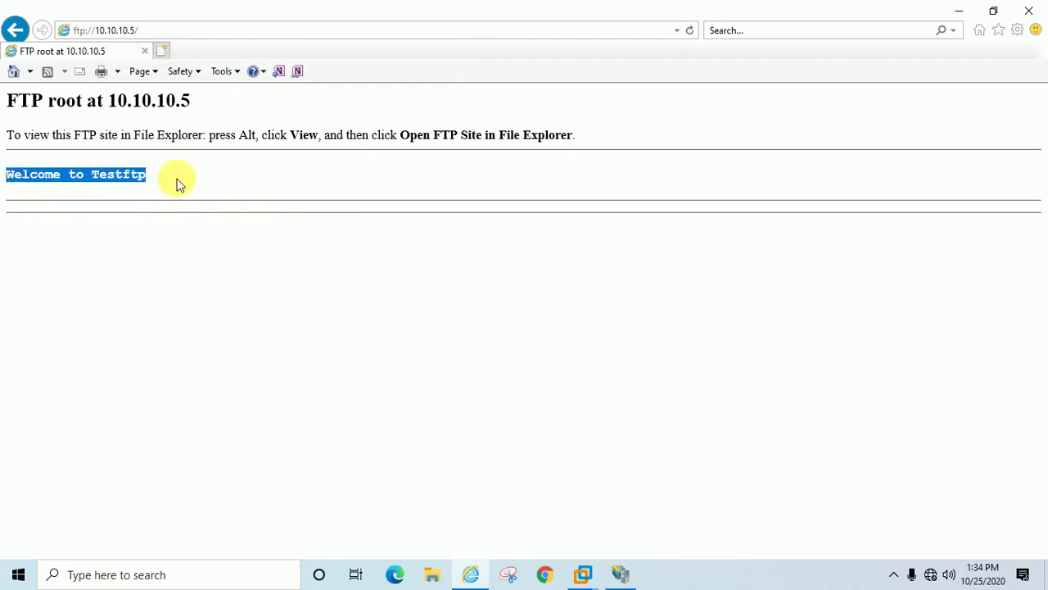
pyautogui.click(172, 184)
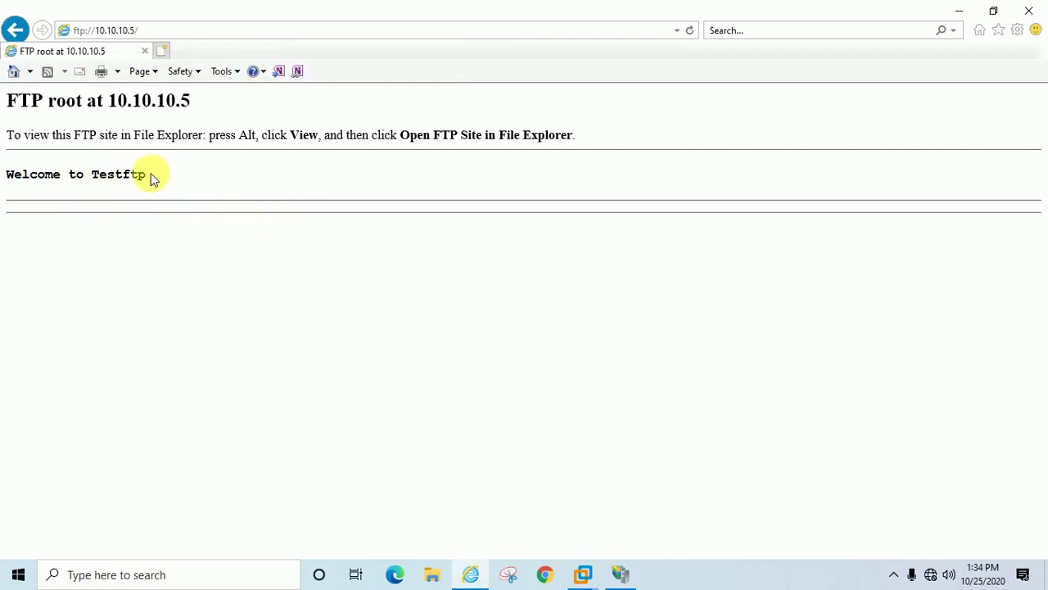
pyautogui.moveTo(147, 174); pyautogui.dragTo(5, 175)
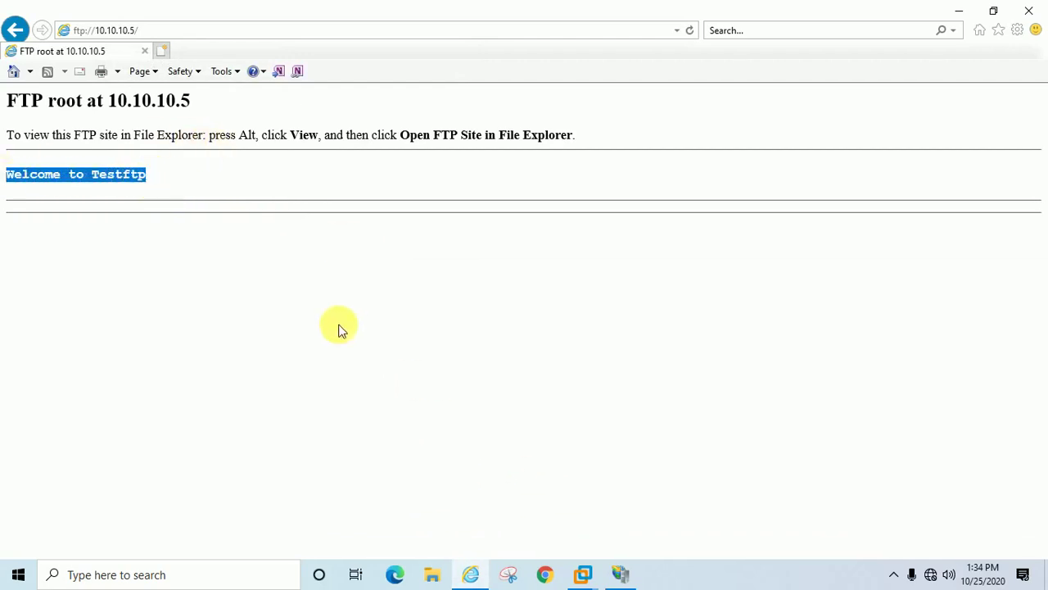
pyautogui.click(185, 175)
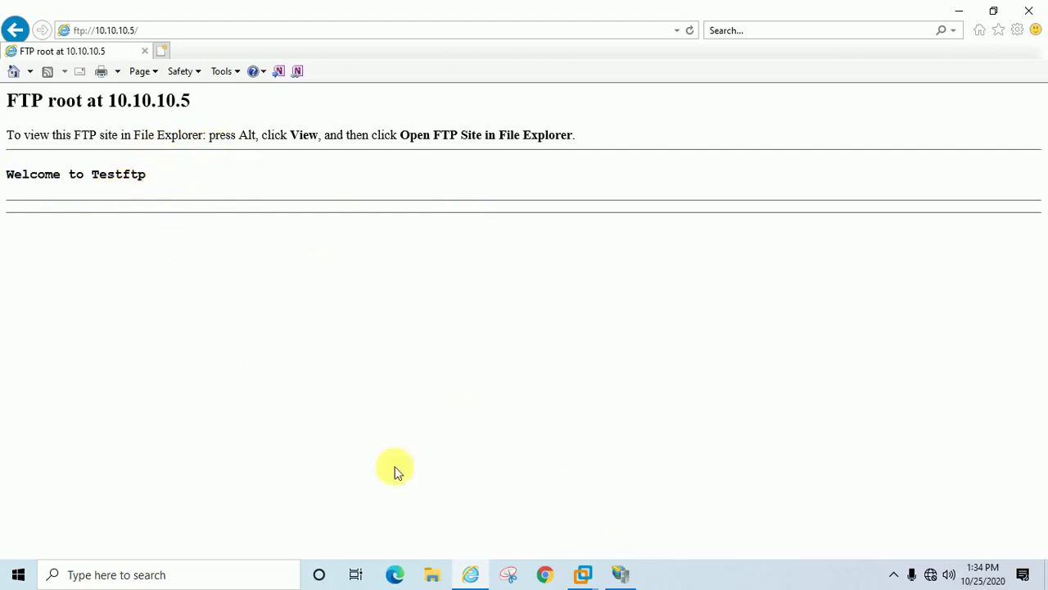
pyautogui.click(432, 576)
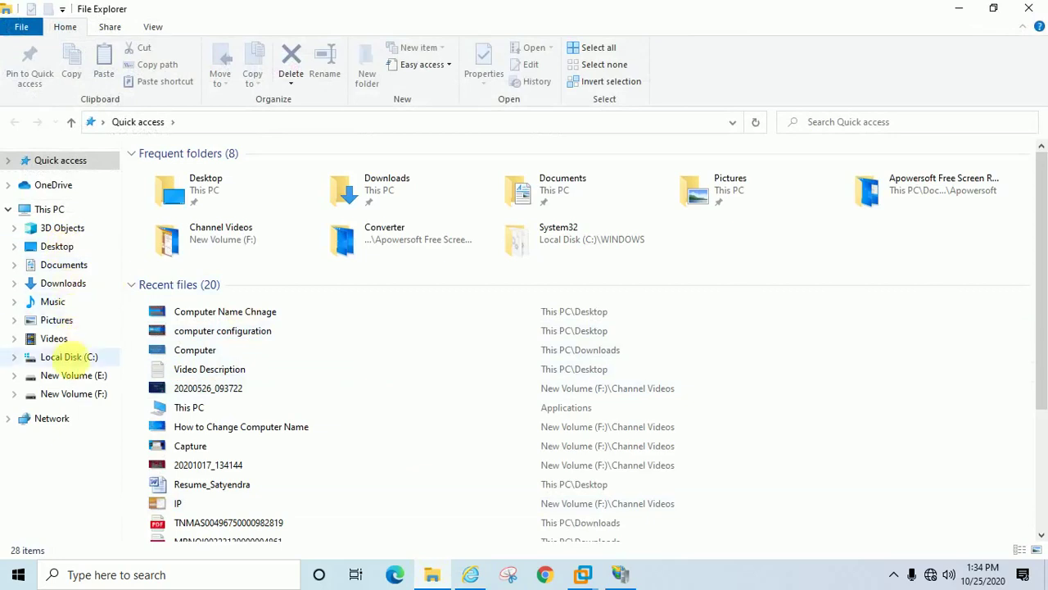
# Create a new folder named Testing in E:\FTP on New Volume (E:), then return to the browser
pyautogui.click(96, 382)
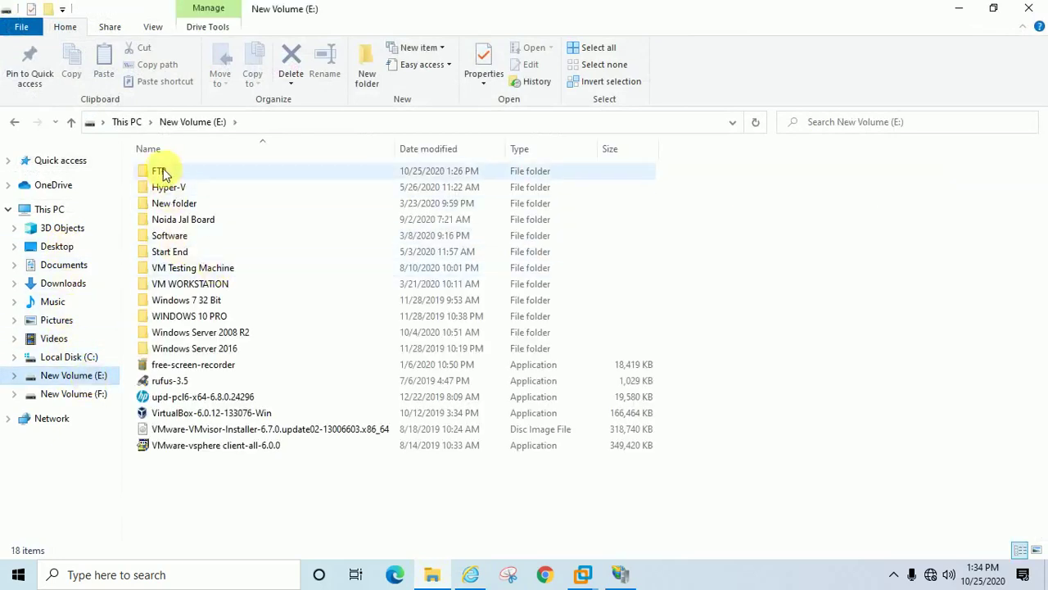
pyautogui.doubleClick(162, 171)
pyautogui.rightClick(241, 207)
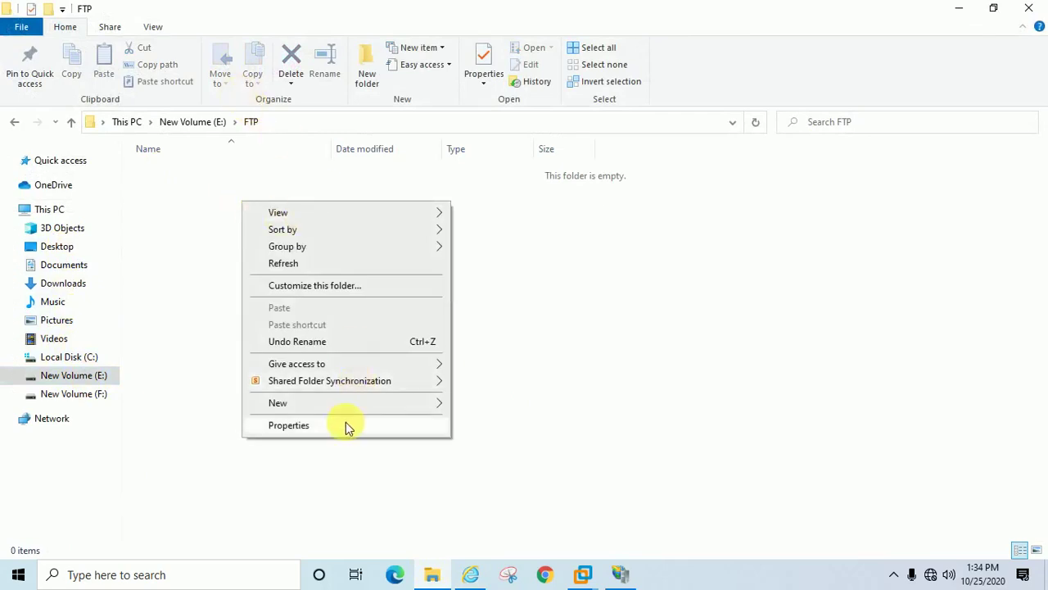
pyautogui.moveTo(366, 405)
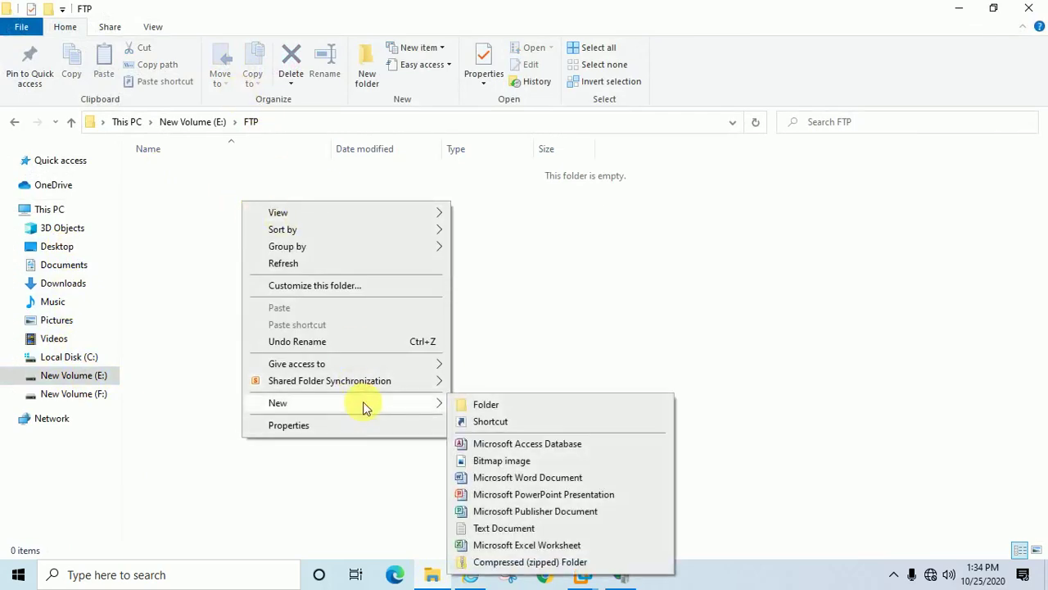
pyautogui.click(483, 405)
pyautogui.write('Testing')
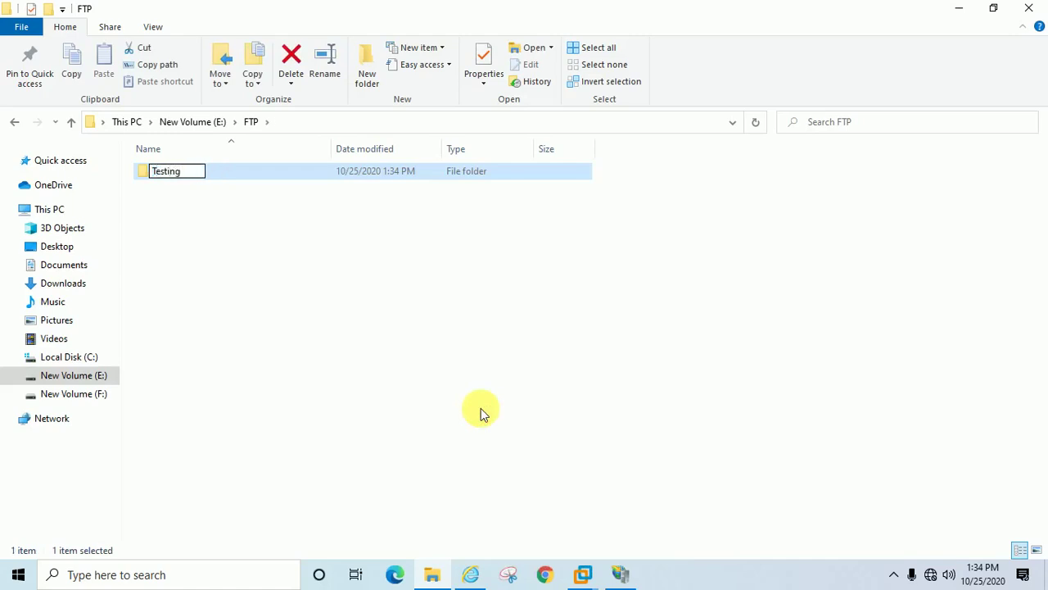
pyautogui.press('Return')
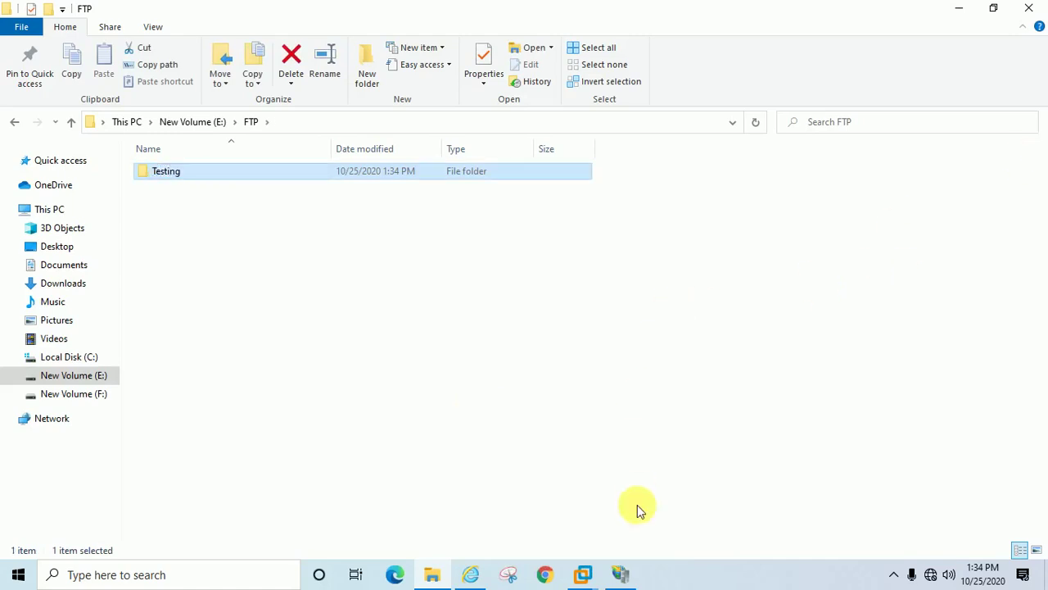
pyautogui.click(470, 574)
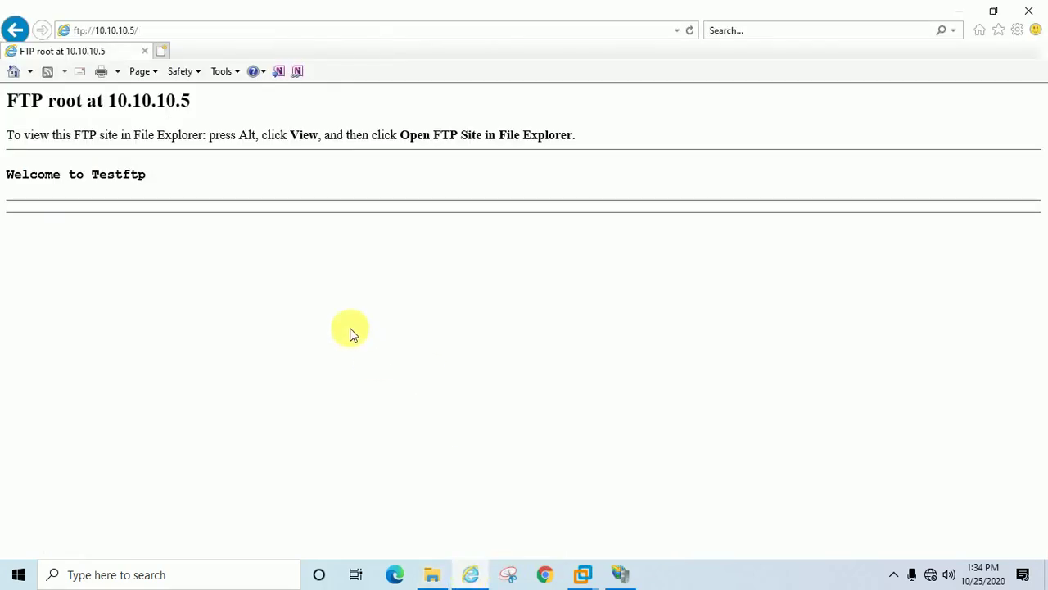
# Refresh the FTP root listing and open the new, empty Testing directory
pyautogui.rightClick(316, 292)
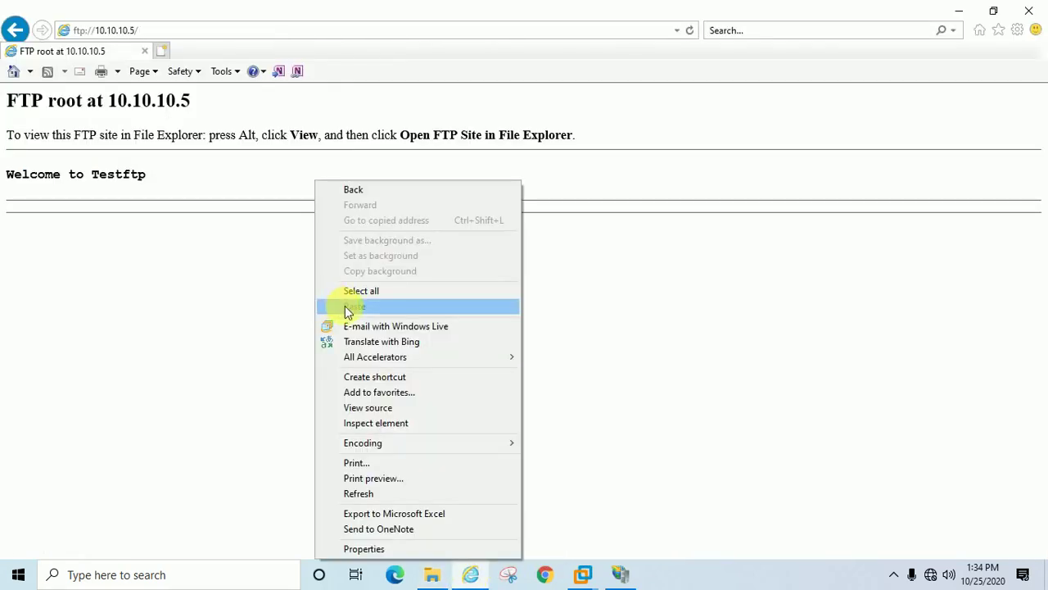
pyautogui.click(369, 495)
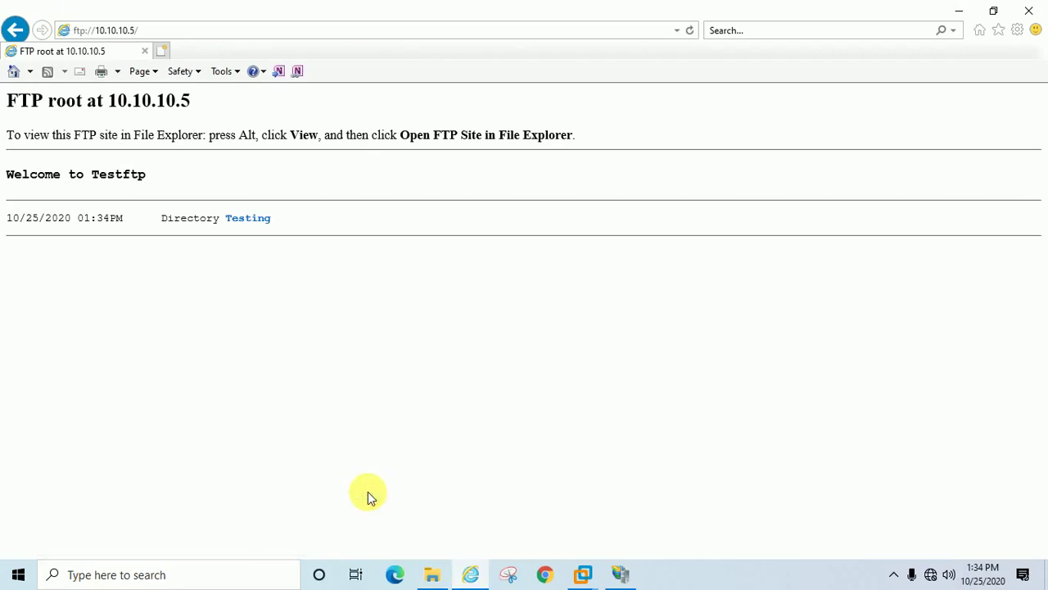
pyautogui.click(250, 218)
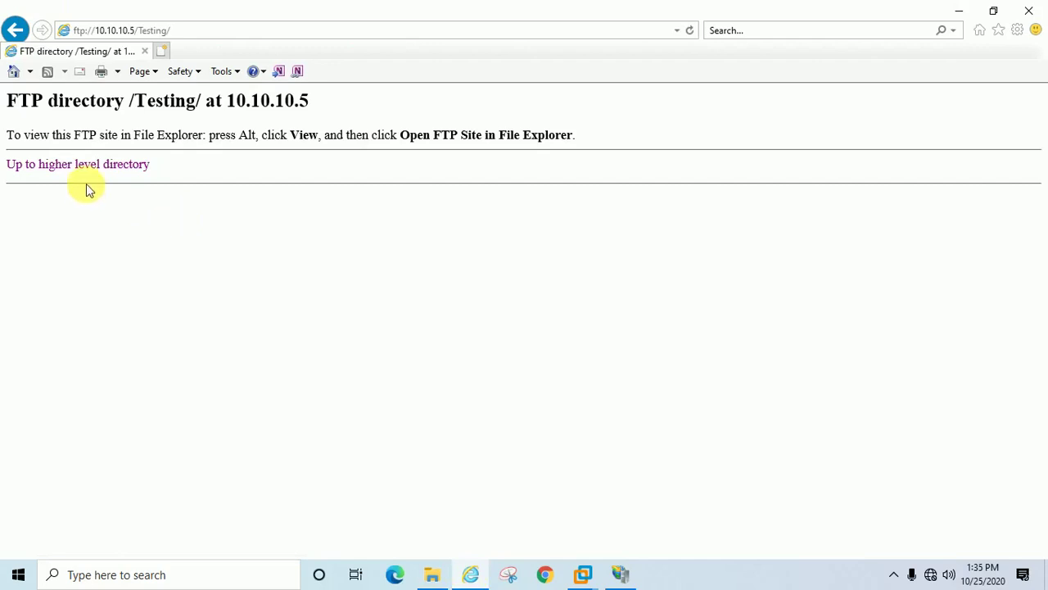
pyautogui.click(431, 574)
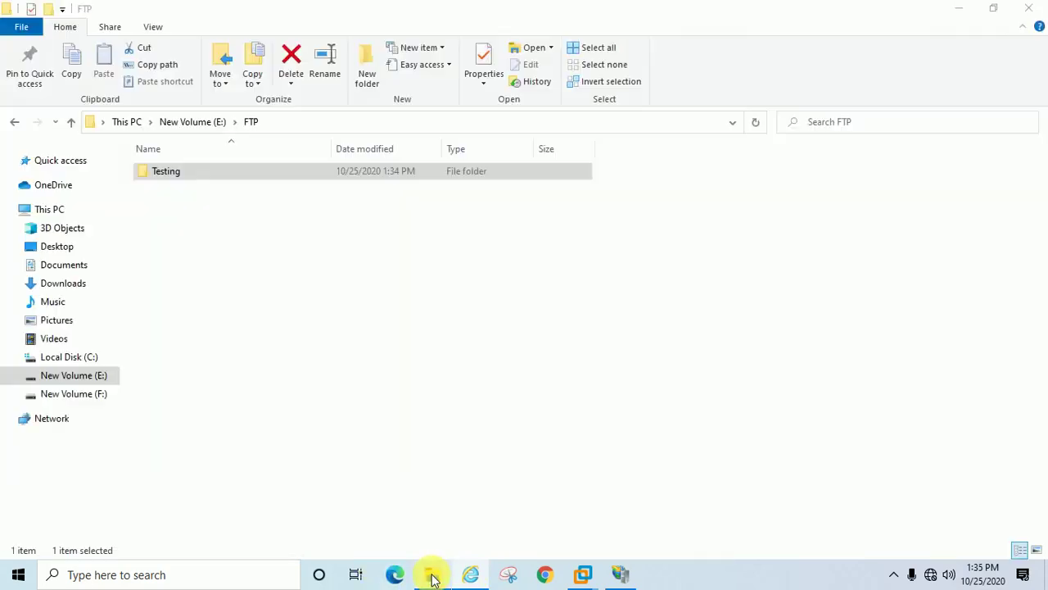
# Add a new Microsoft Word document to the E:\FTP\Testing folder
pyautogui.doubleClick(270, 174)
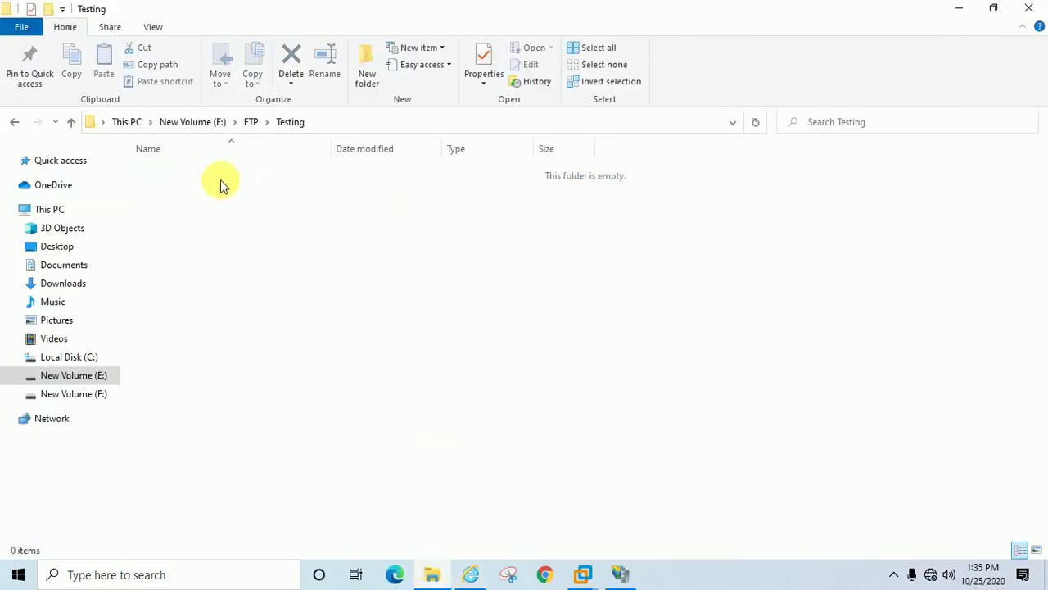
pyautogui.rightClick(220, 185)
pyautogui.moveTo(360, 383)
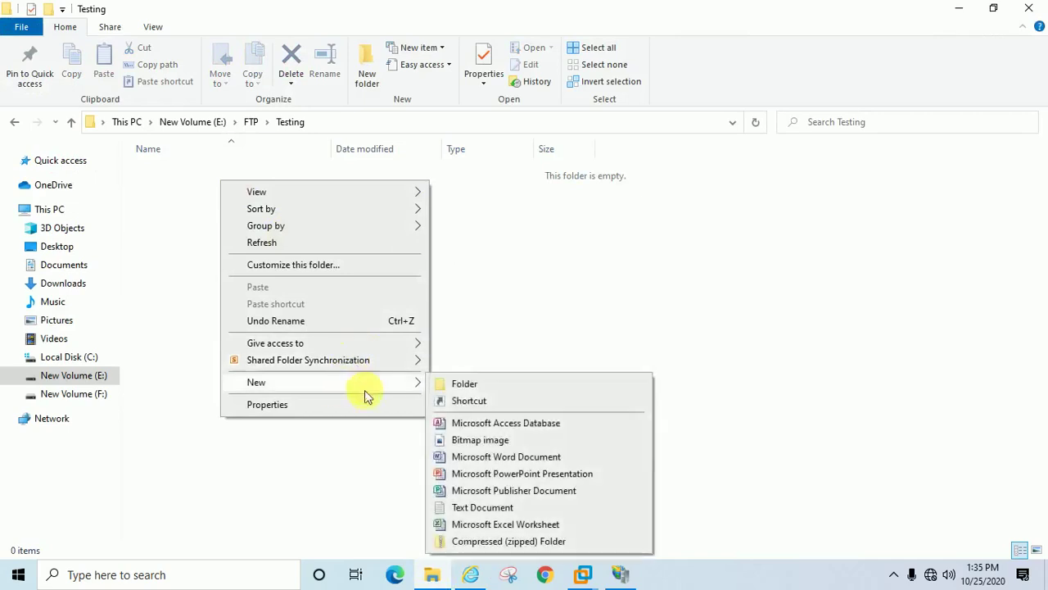
pyautogui.click(479, 457)
# Add a new text document to Testing and refresh the FTP Testing listing to show both files
pyautogui.rightClick(298, 310)
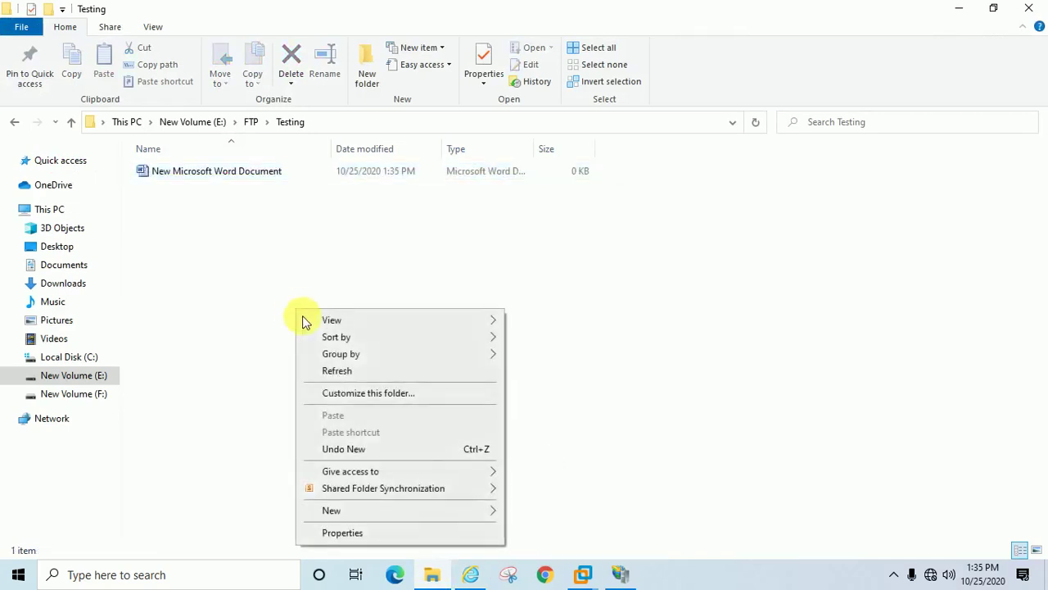
pyautogui.moveTo(412, 509)
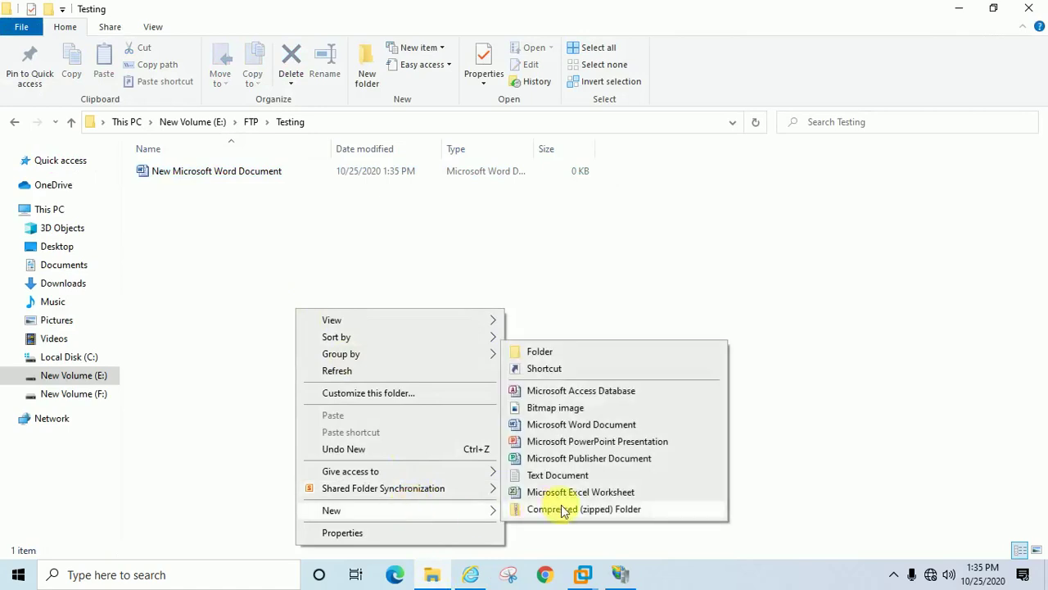
pyautogui.click(559, 476)
pyautogui.click(419, 350)
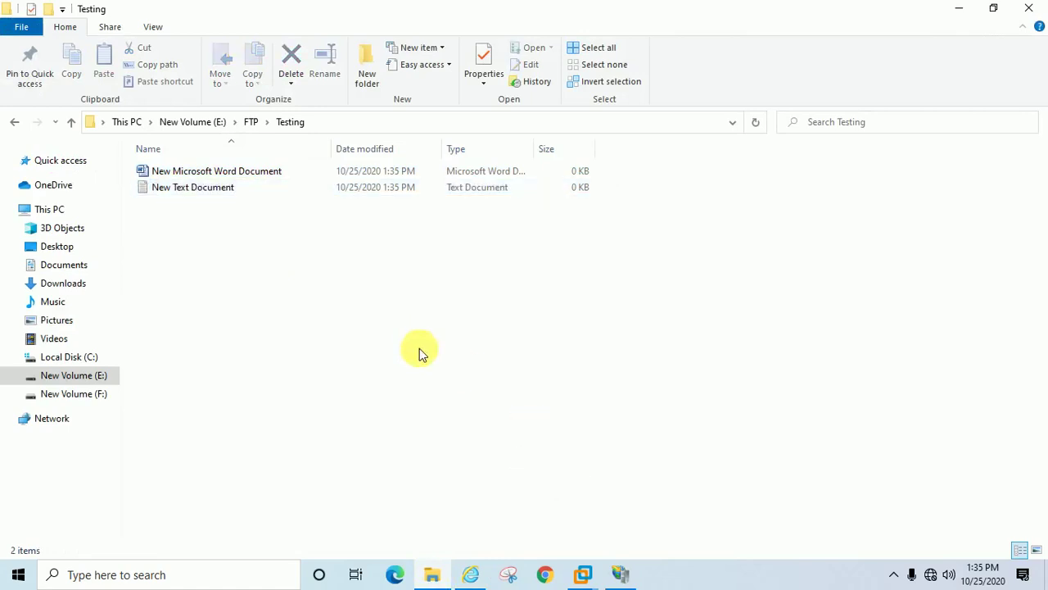
pyautogui.hotkey('alt', 'Tab')
pyautogui.rightClick(266, 262)
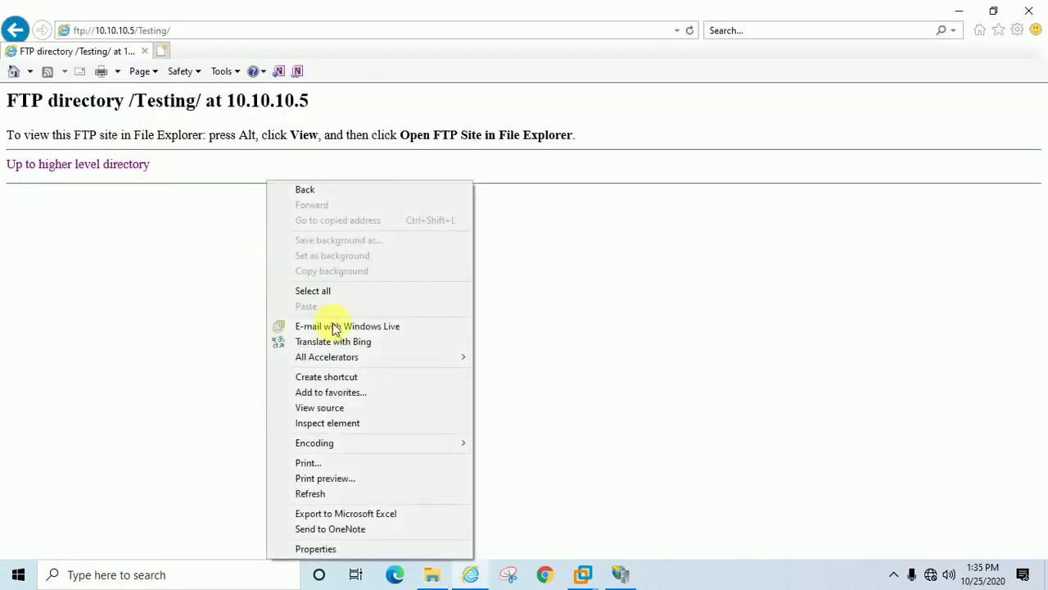
pyautogui.click(344, 494)
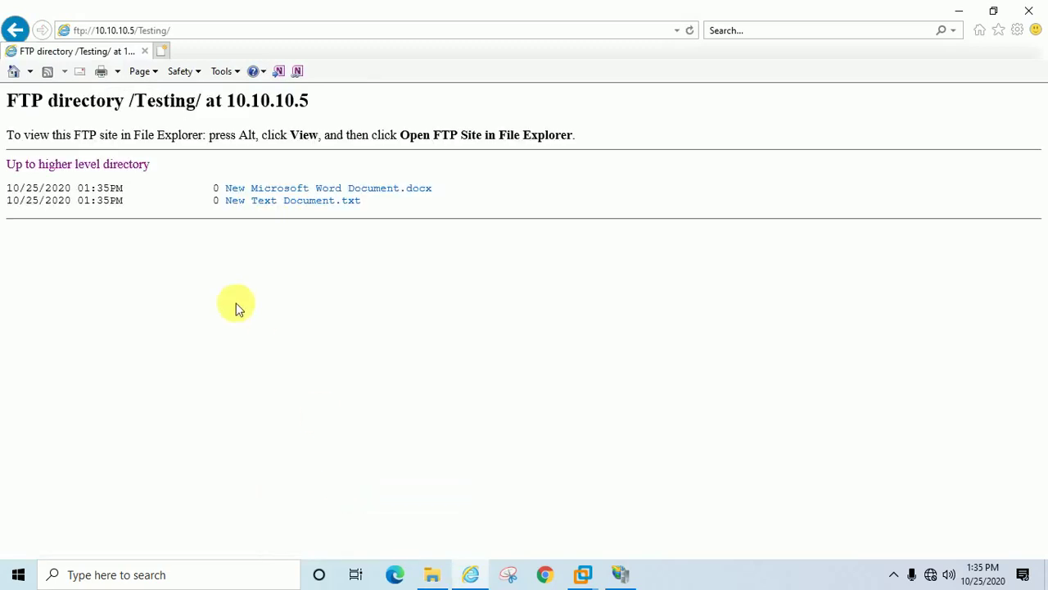